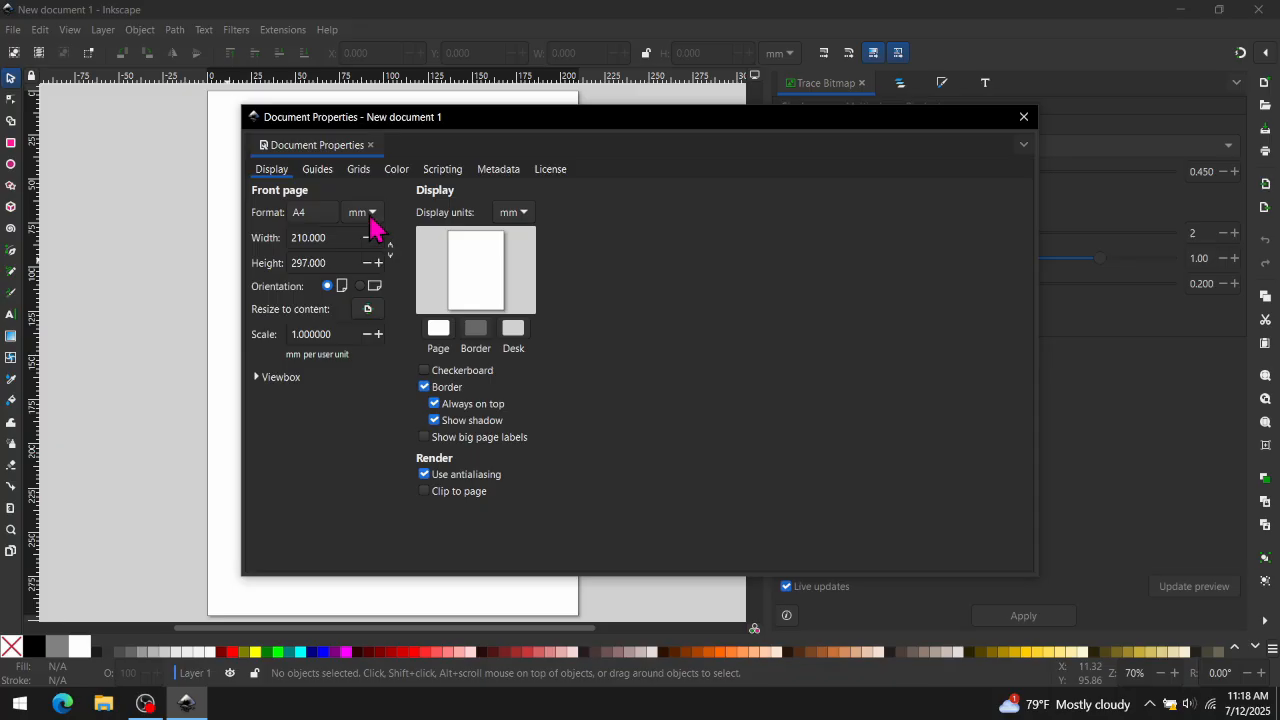
# - Switch the page format units and the display units to inches in Document Properties
pyautogui.click(370, 215)
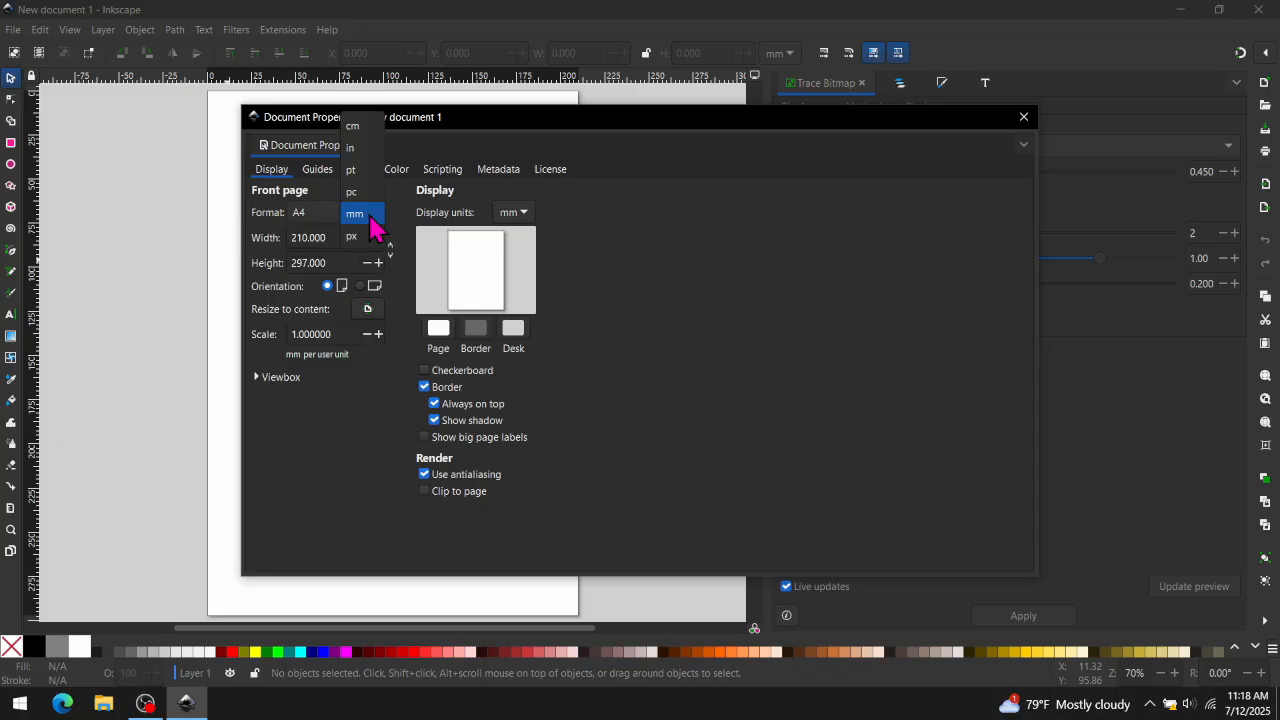
pyautogui.click(360, 148)
pyautogui.click(512, 212)
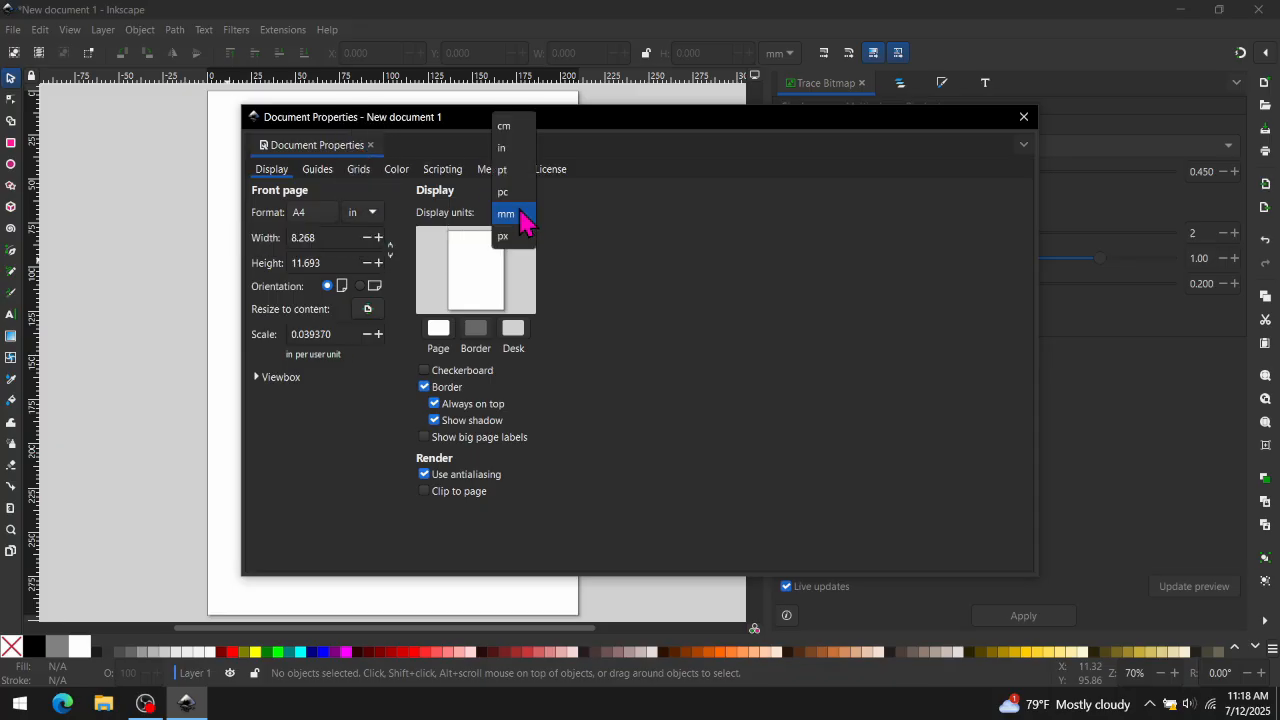
pyautogui.click(513, 150)
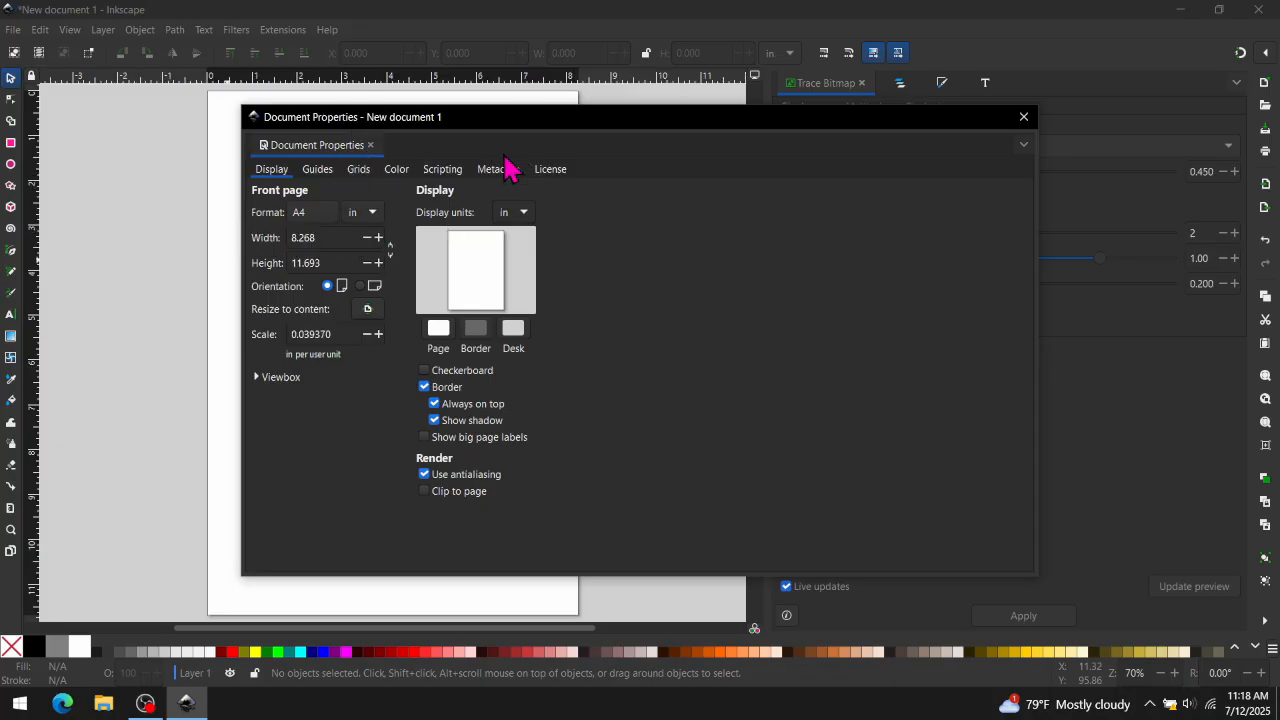
# - Set the page size to 8 by 2 inches and close Document Properties
pyautogui.doubleClick(330, 240)
pyautogui.write('8')
pyautogui.press('Tab')
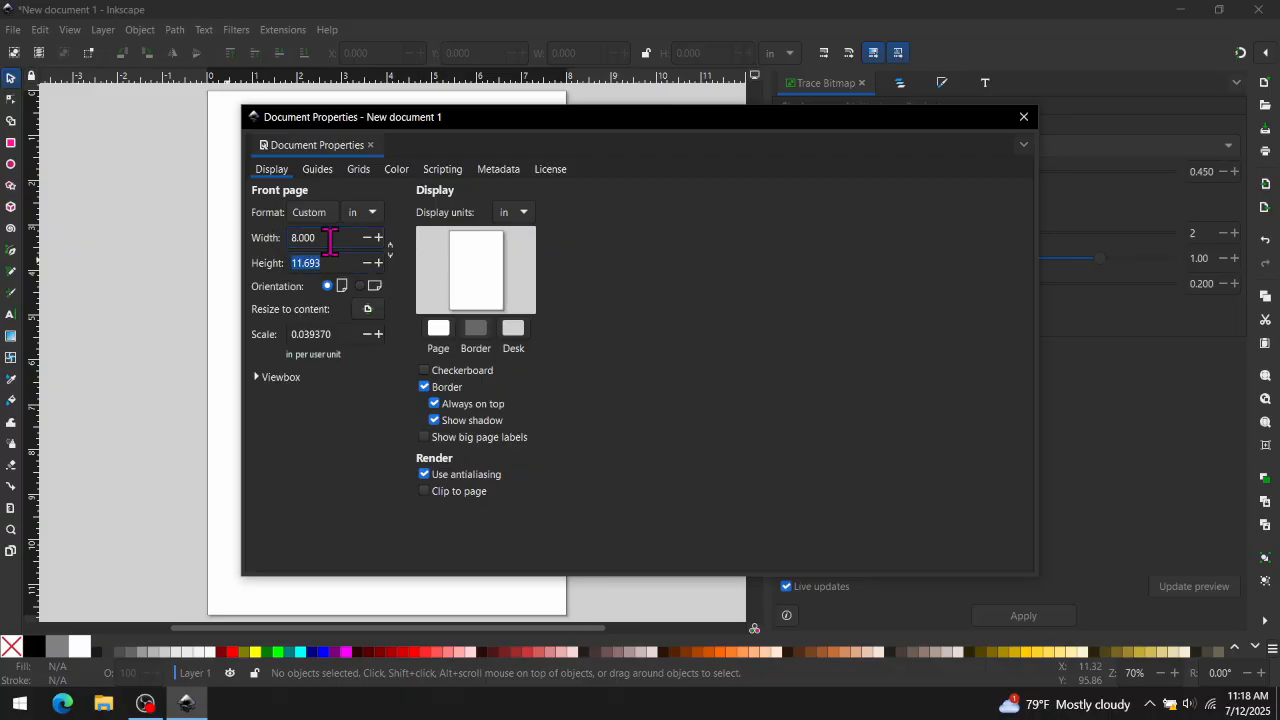
pyautogui.write('2')
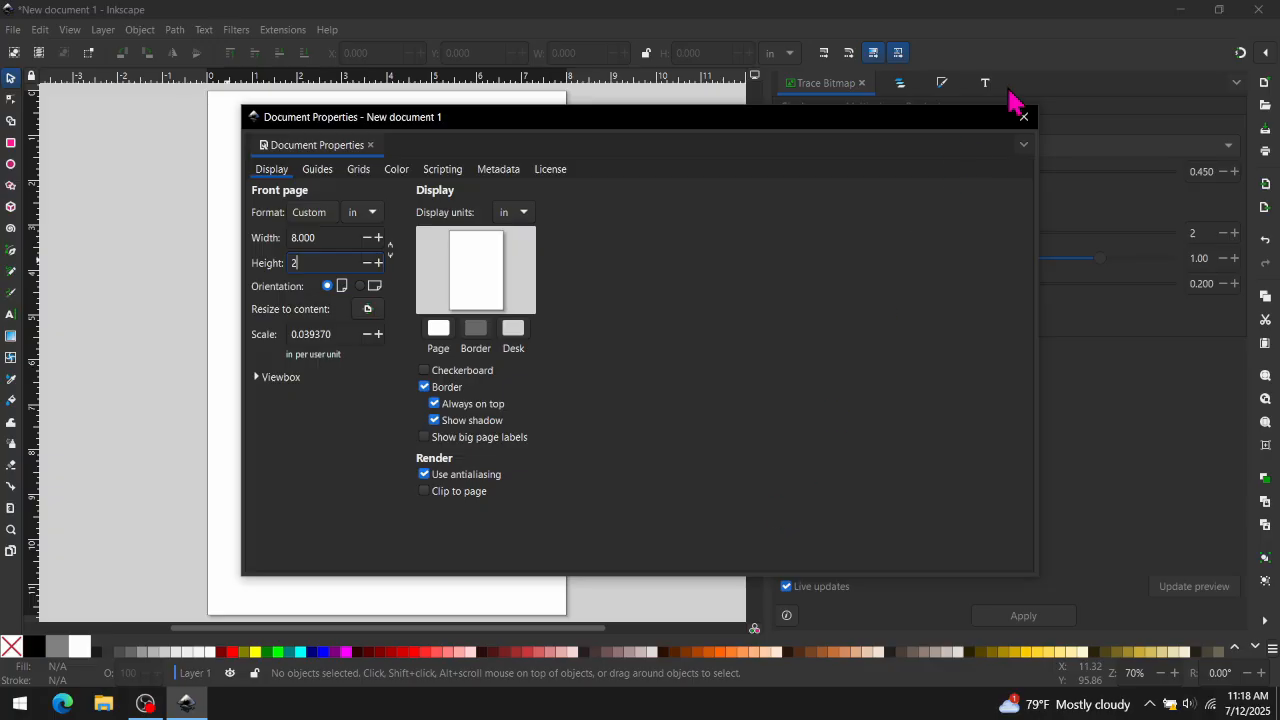
pyautogui.click(1024, 119)
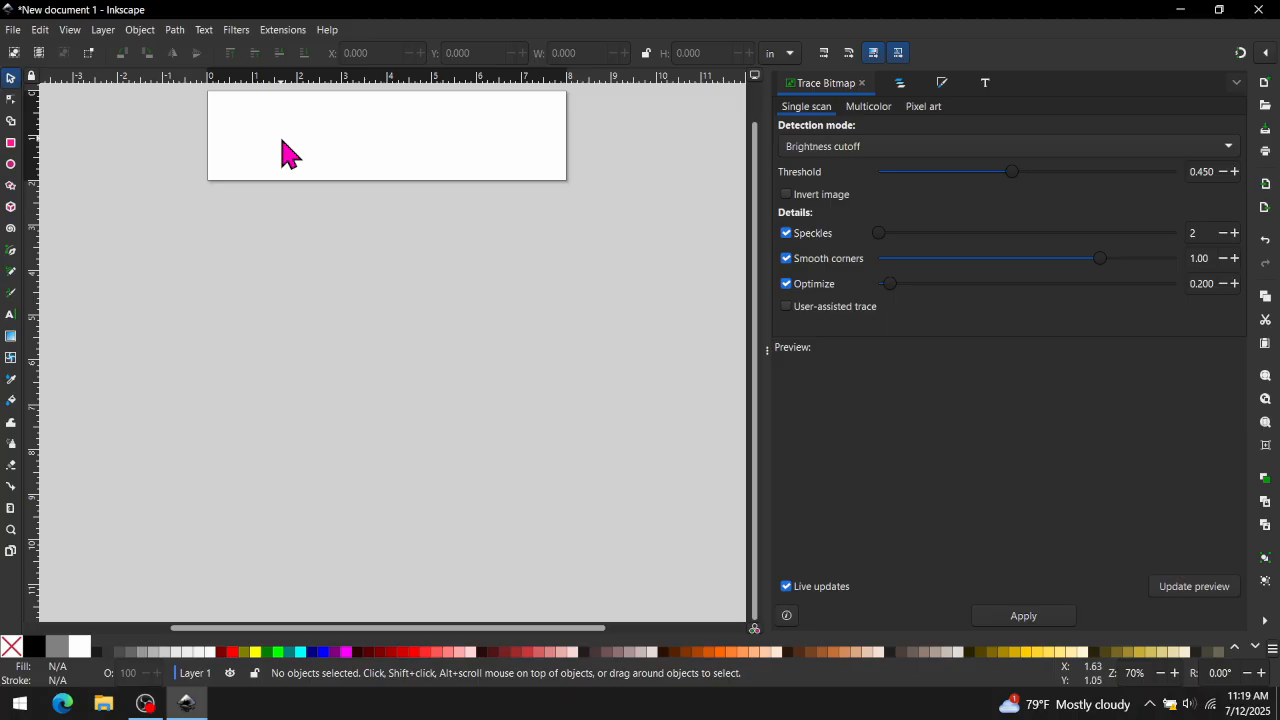
# - Create a text object reading Harold near the page's left side
pyautogui.press('ctrl')
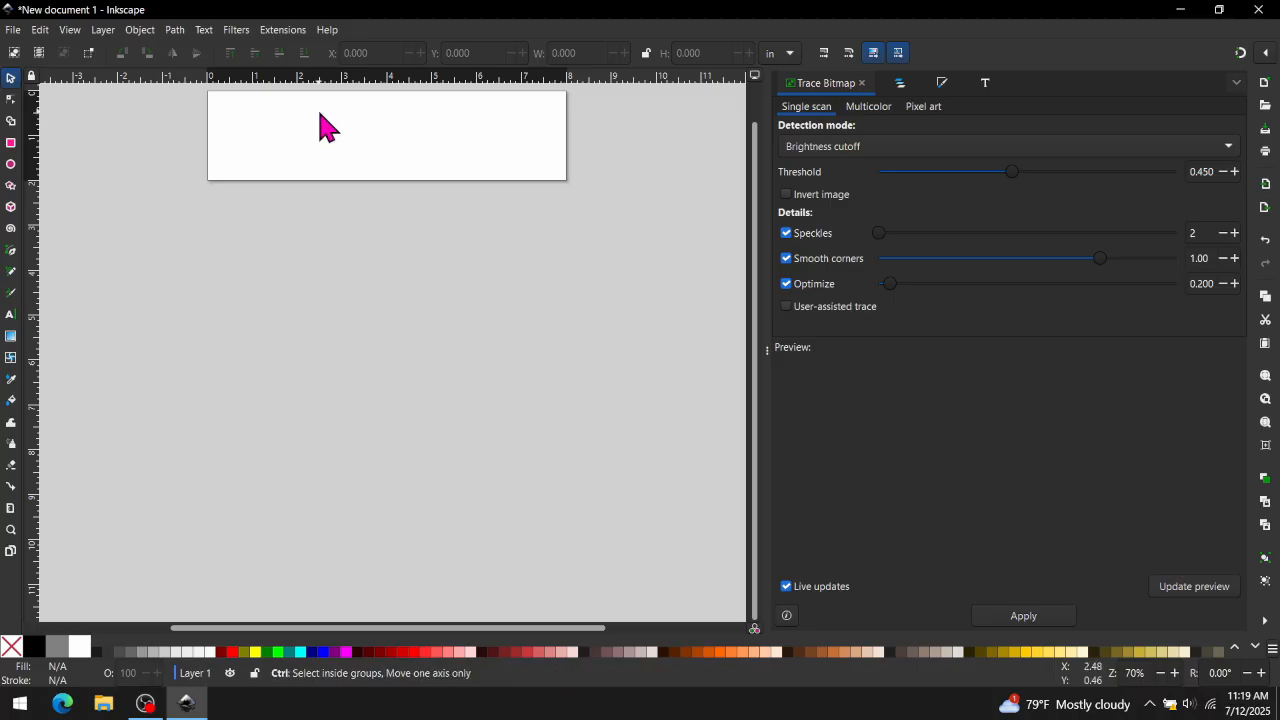
pyautogui.scroll(2, 320, 113)
pyautogui.scroll(1, 356, 113)
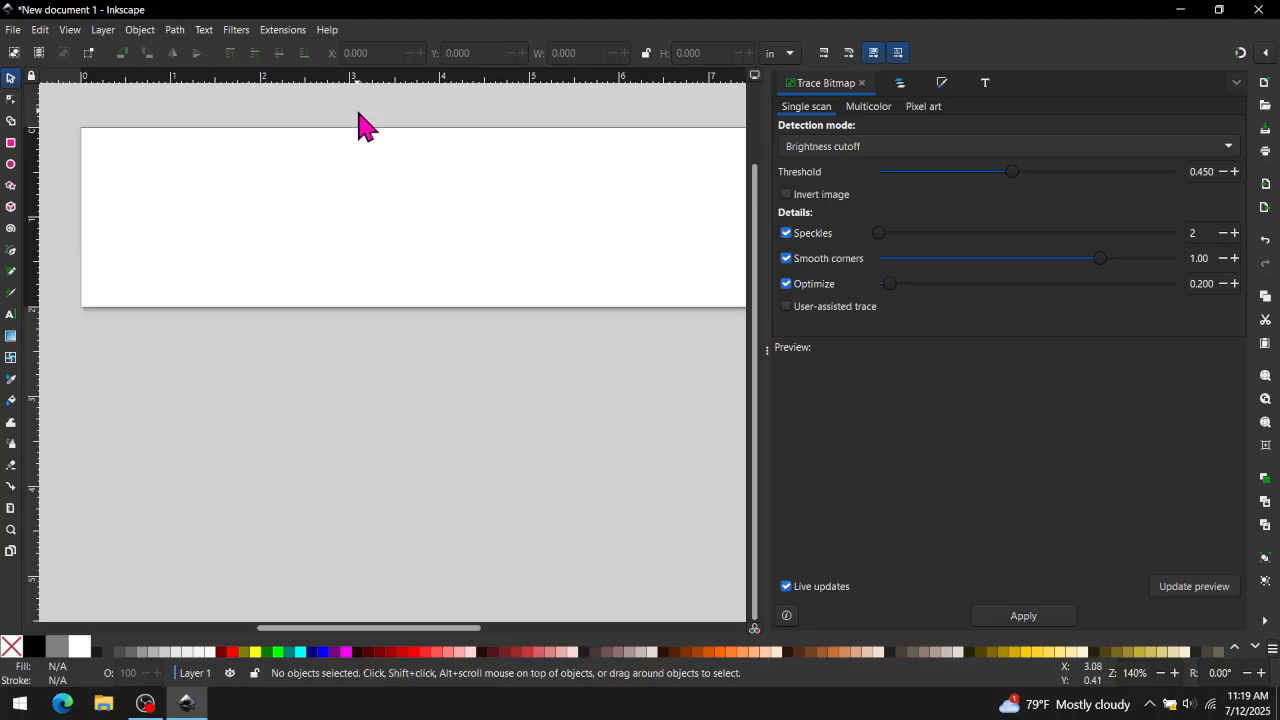
pyautogui.moveTo(766, 357); pyautogui.dragTo(1065, 349)
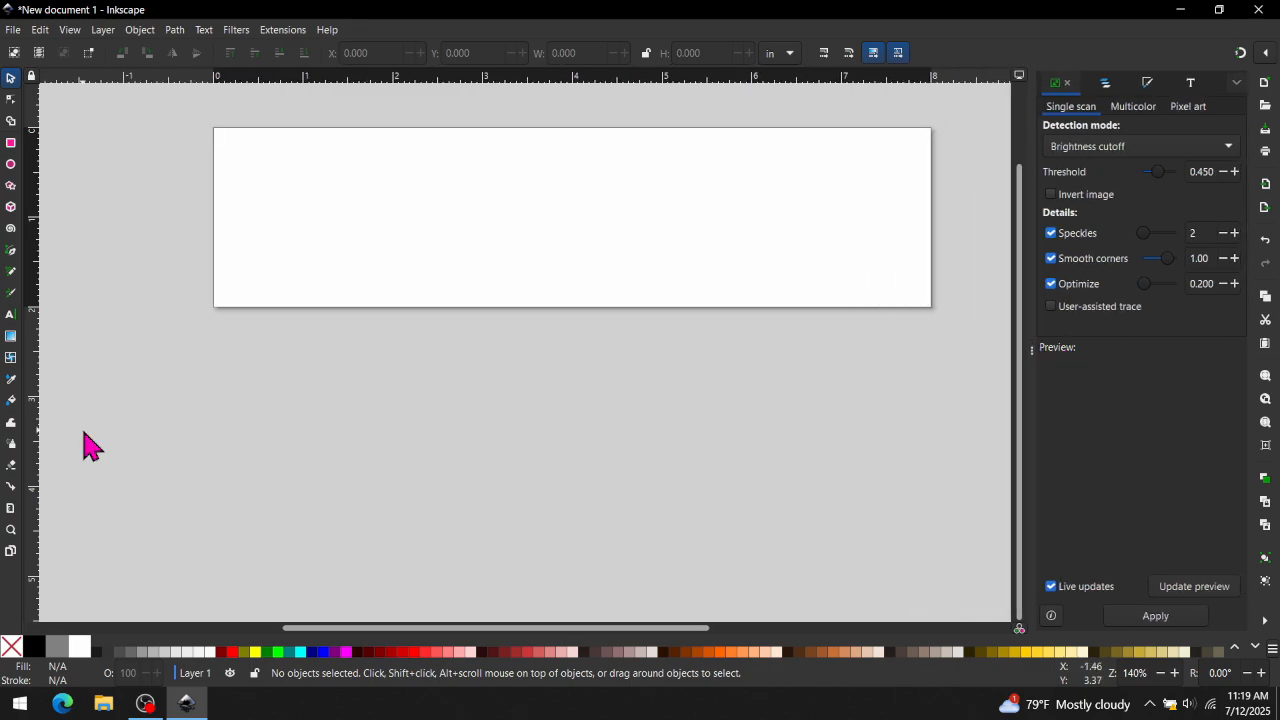
pyautogui.click(11, 316)
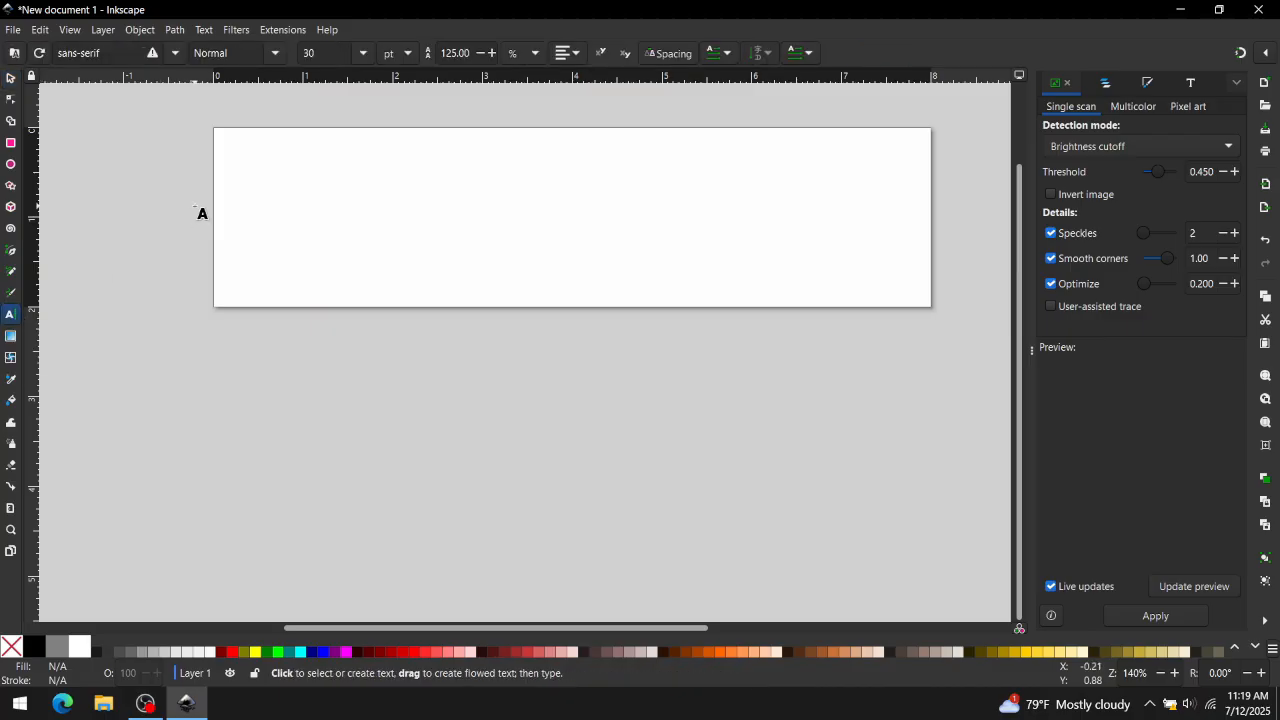
pyautogui.click(245, 213)
pyautogui.write('Harold')
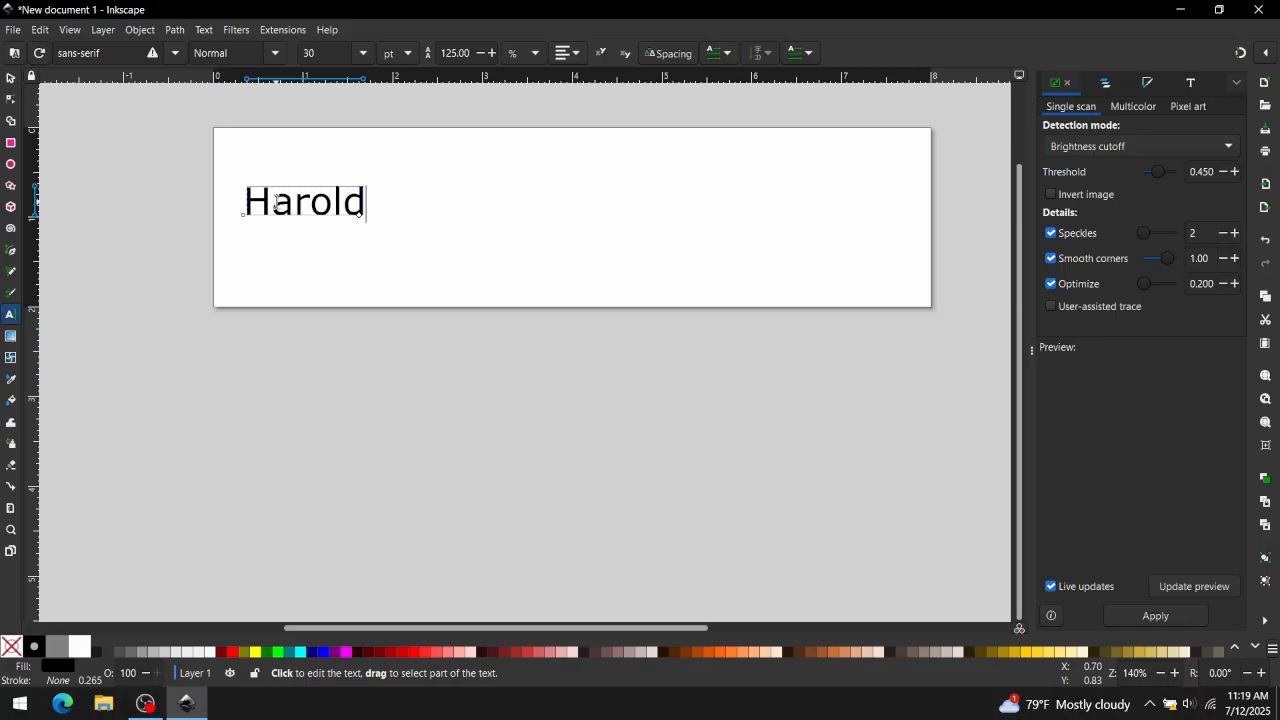
# - Select the Harold text and change its font to Bauhaus 93
pyautogui.doubleClick(276, 207)
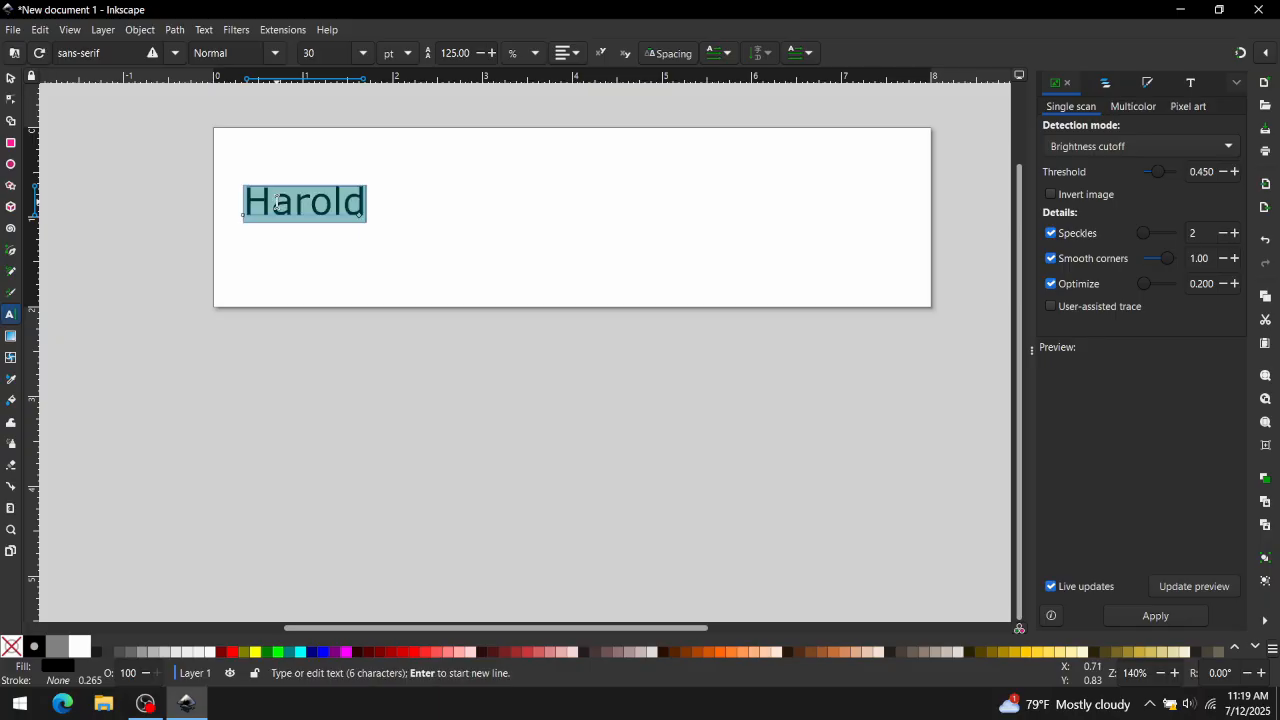
pyautogui.click(172, 55)
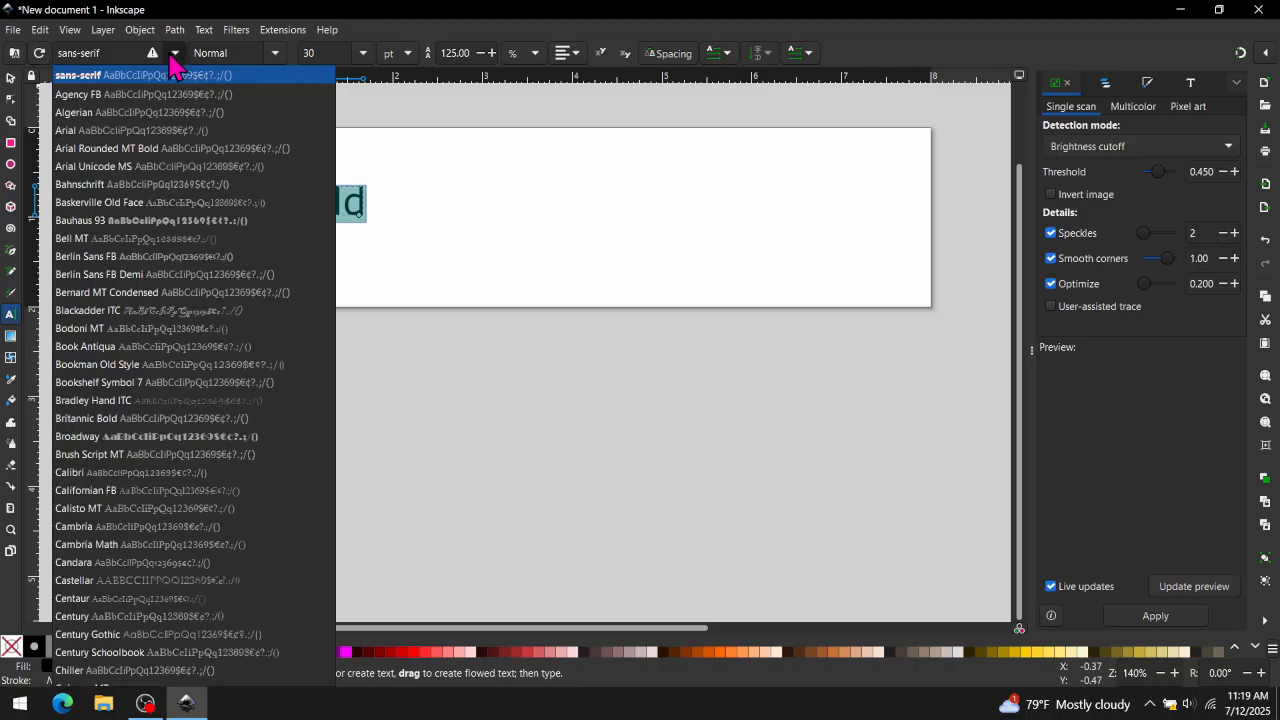
pyautogui.click(163, 195)
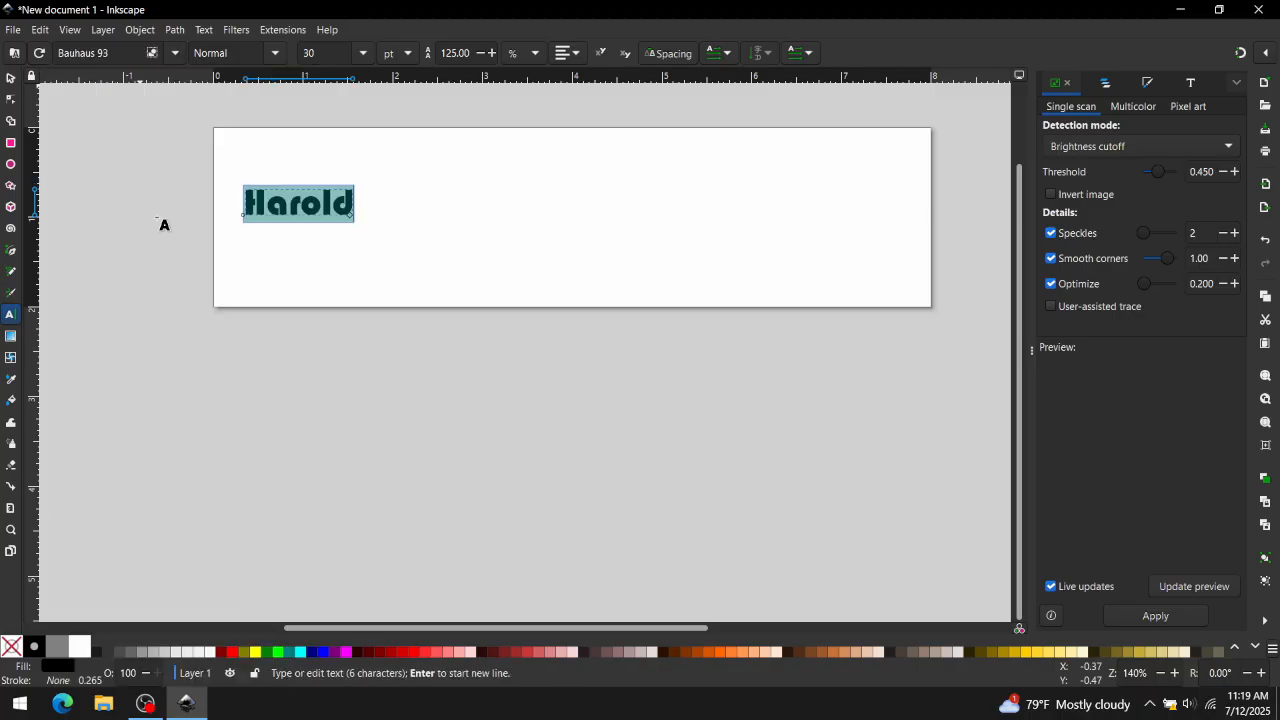
# - Open Text and Font and apply the Algerian font to the text
pyautogui.click(205, 30)
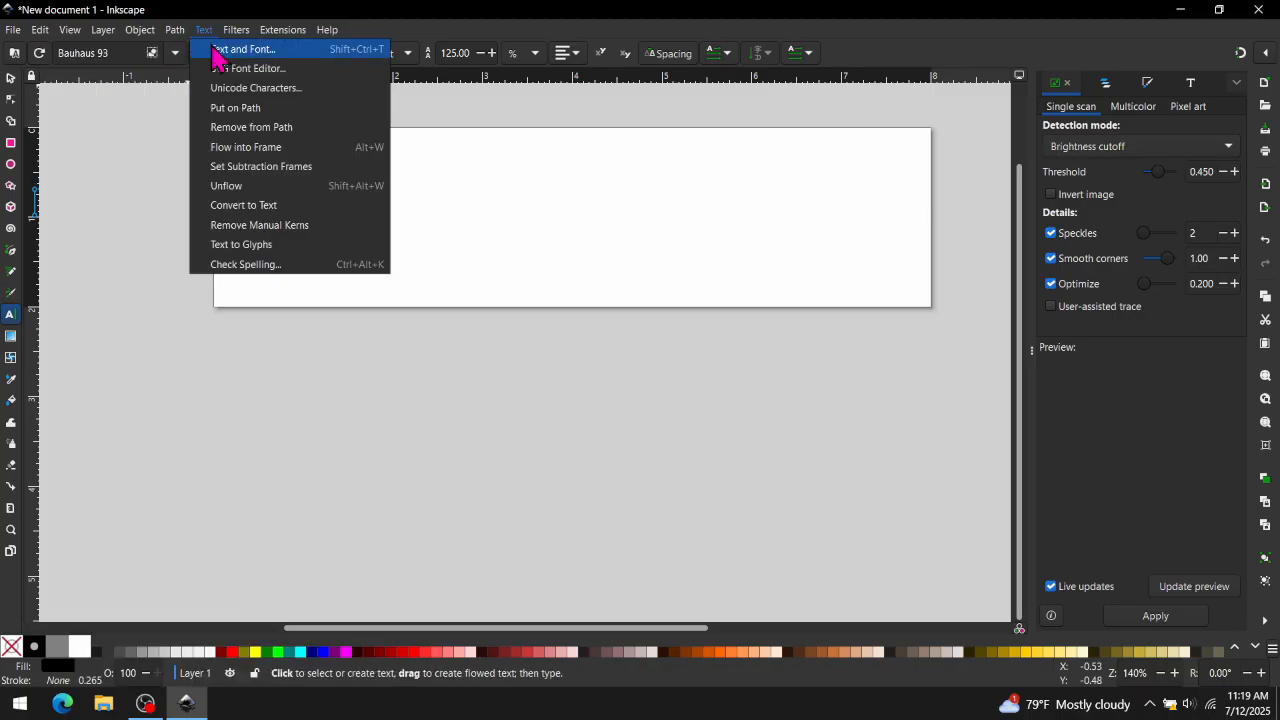
pyautogui.click(214, 49)
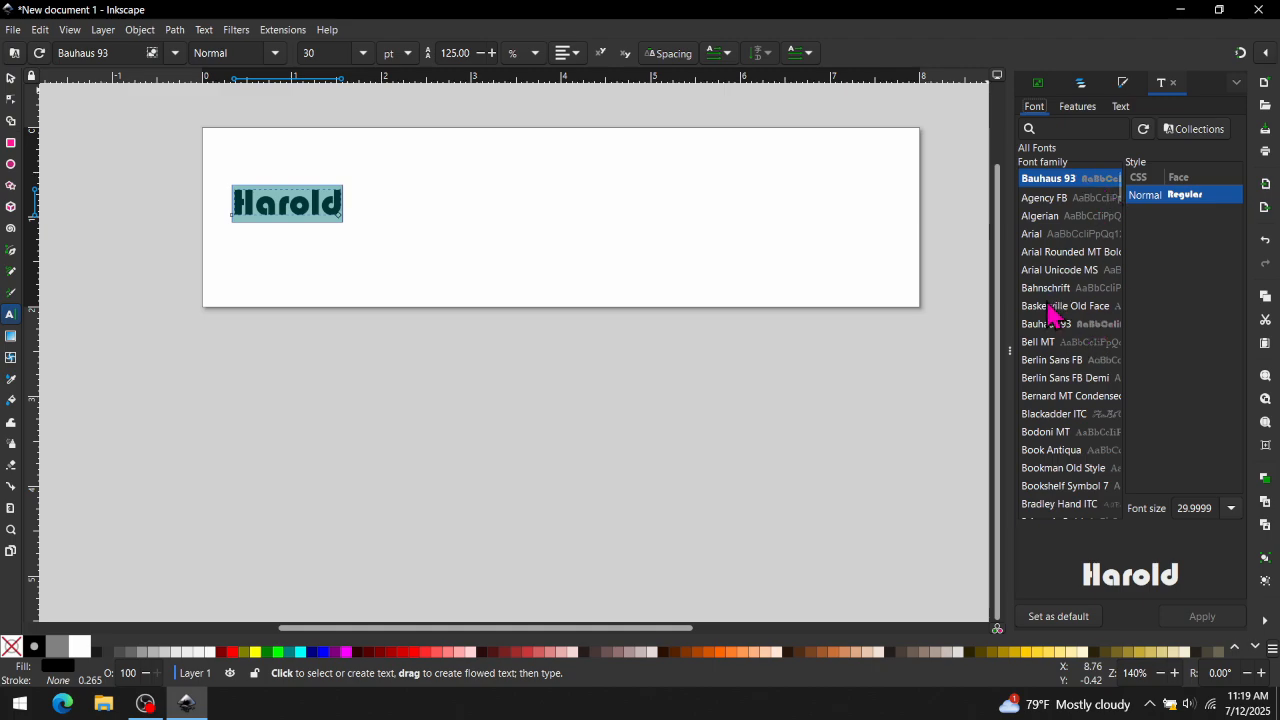
pyautogui.click(1036, 216)
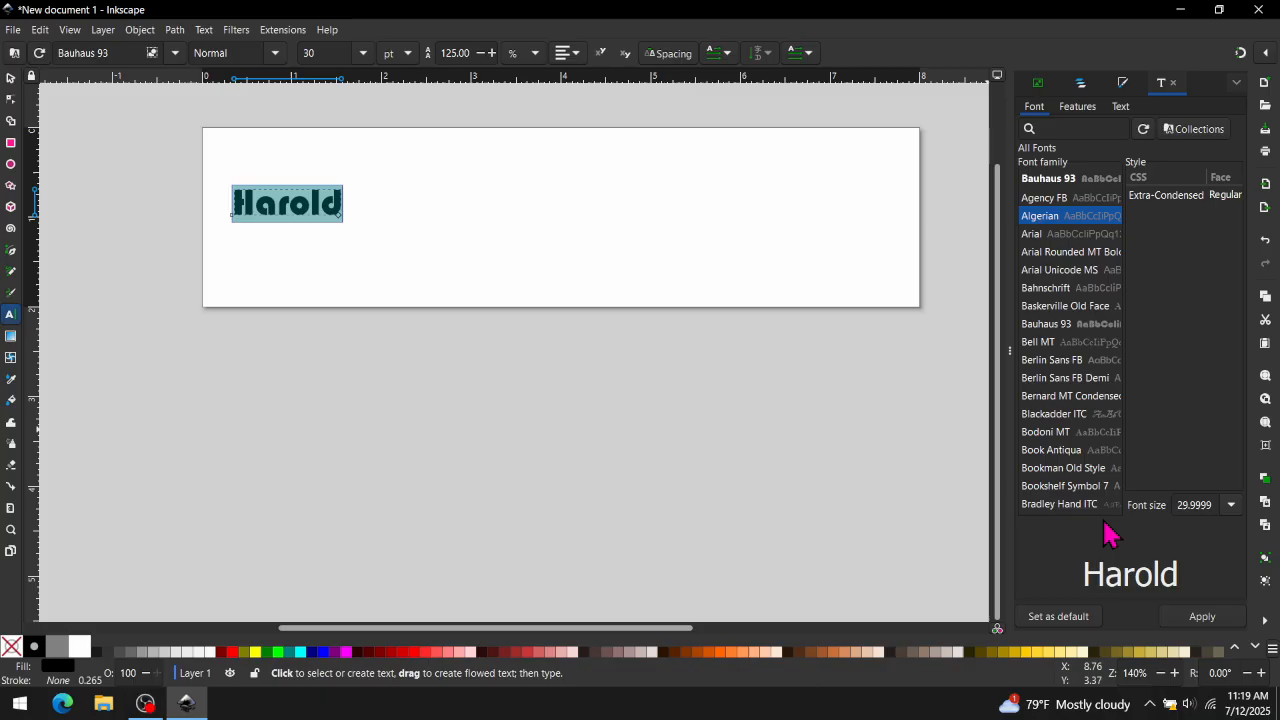
pyautogui.click(1190, 617)
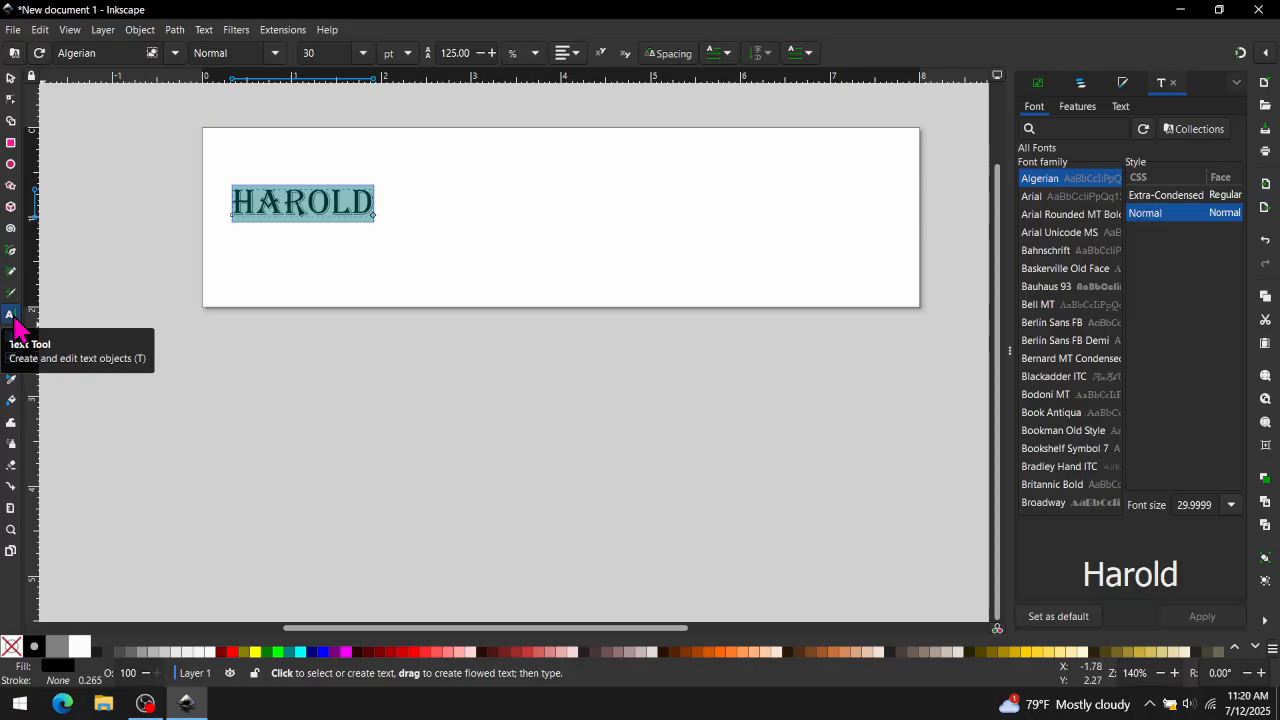
# - Stretch the text taller and wider using its scale handles
pyautogui.click(11, 80)
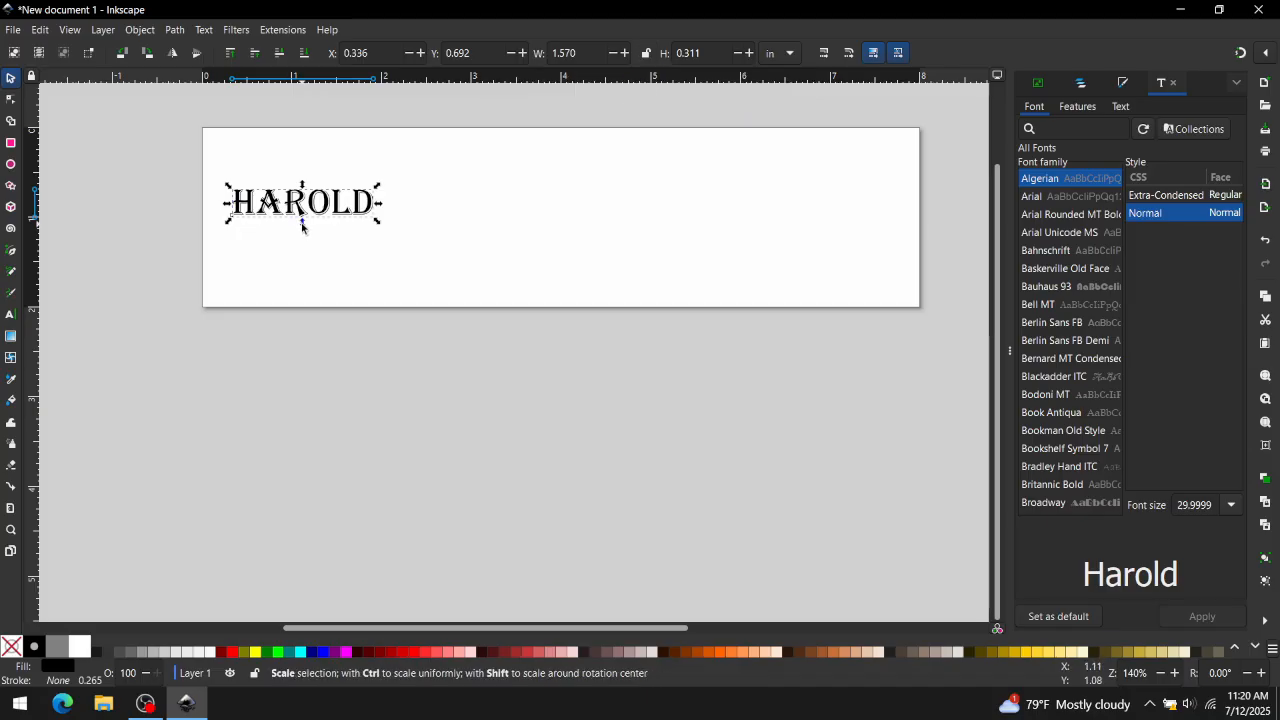
pyautogui.moveTo(302, 226); pyautogui.dragTo(297, 301)
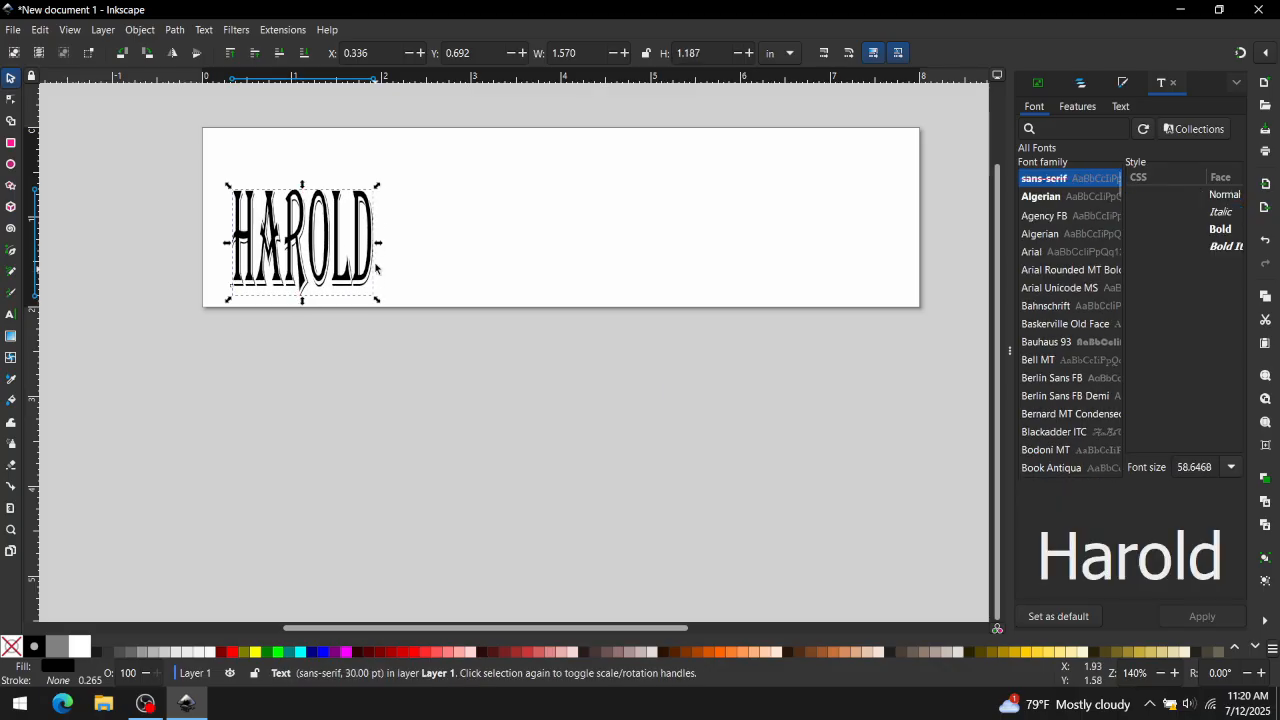
pyautogui.moveTo(379, 245); pyautogui.dragTo(876, 245)
pyautogui.moveTo(553, 186); pyautogui.dragTo(553, 251)
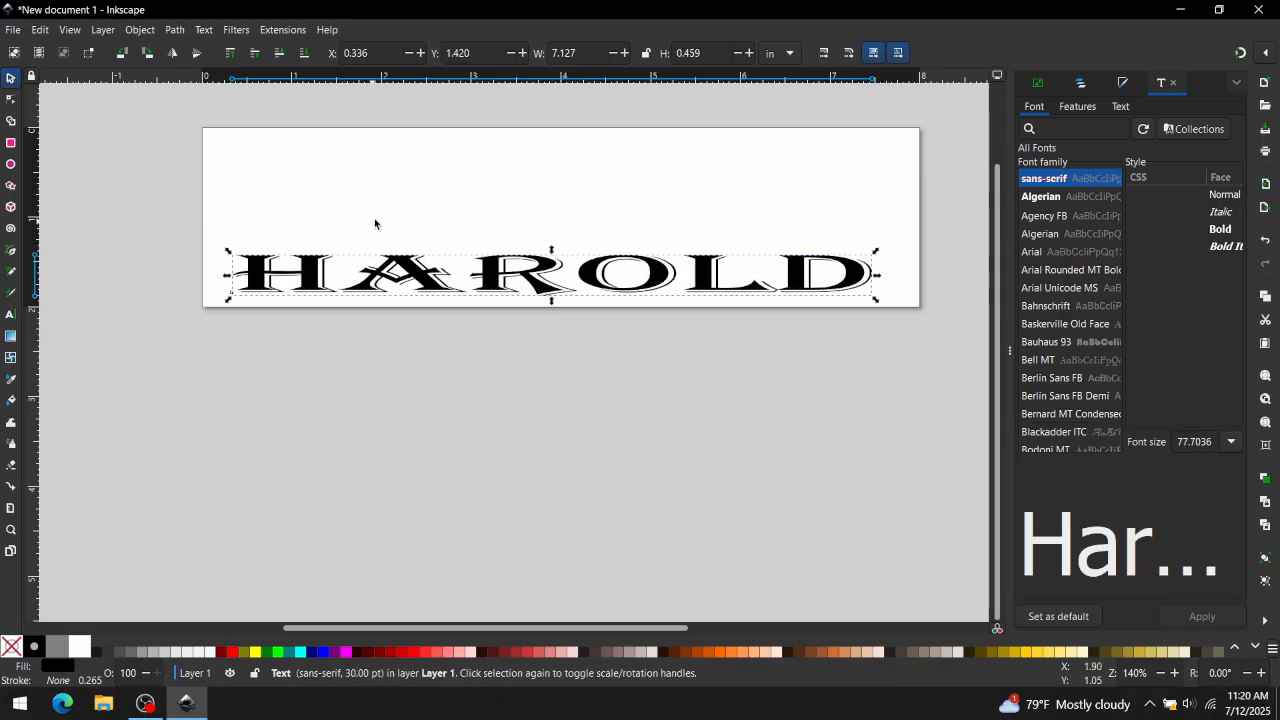
# - Undo the three stretching changes
pyautogui.hotkey('ctrl', 'z')
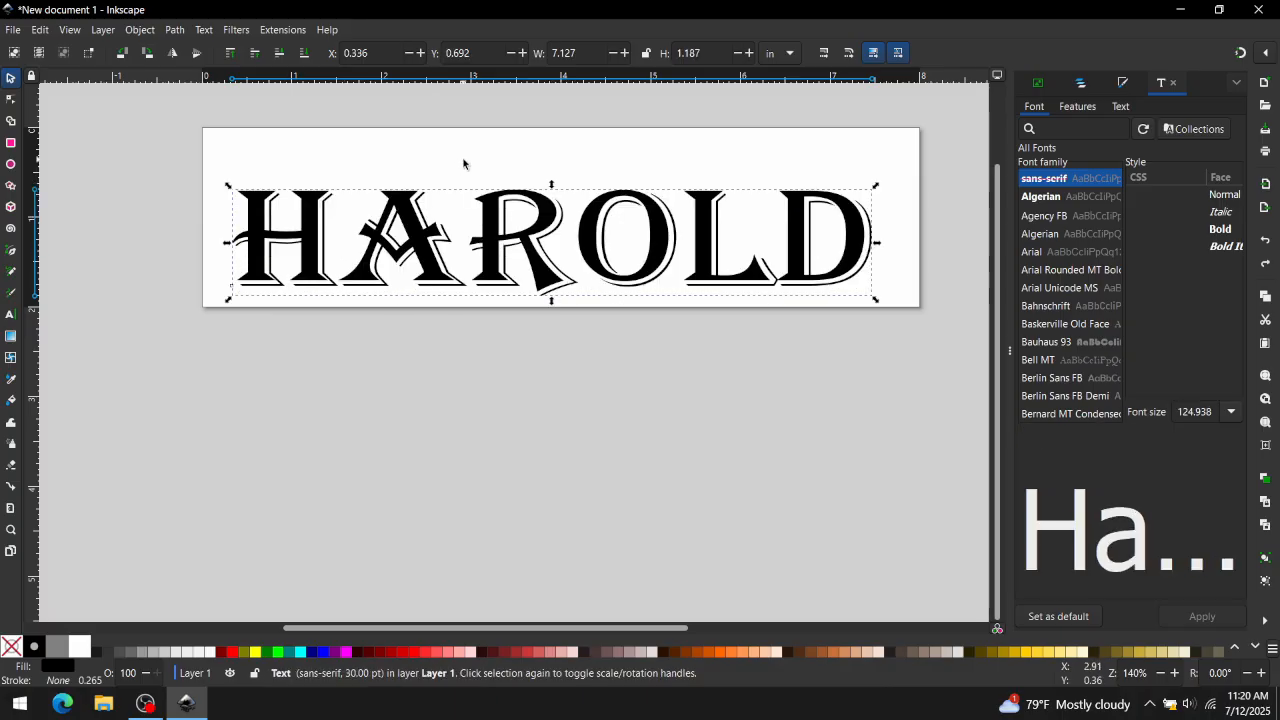
pyautogui.hotkey('ctrl', 'z')
pyautogui.hotkey('ctrl', 'z')
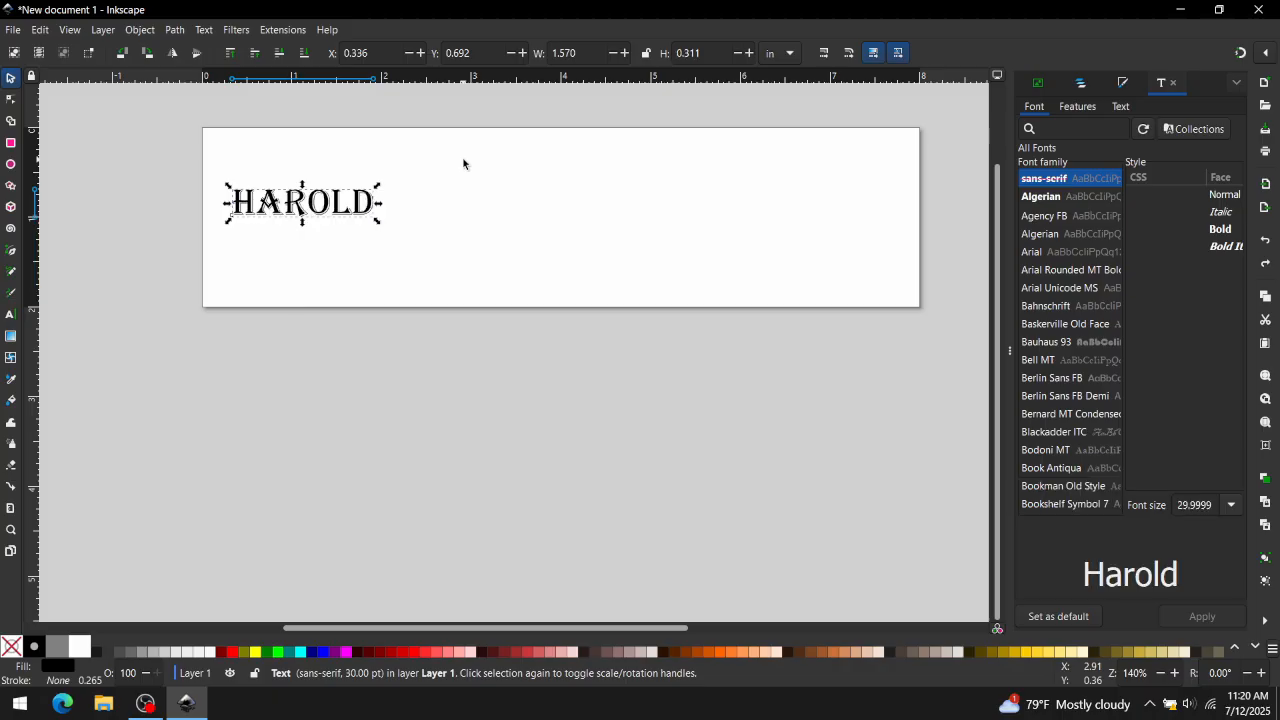
# - Lock the width-height ratio and scale the text proportionally to about 3.63 by 0.72 inches
pyautogui.click(646, 55)
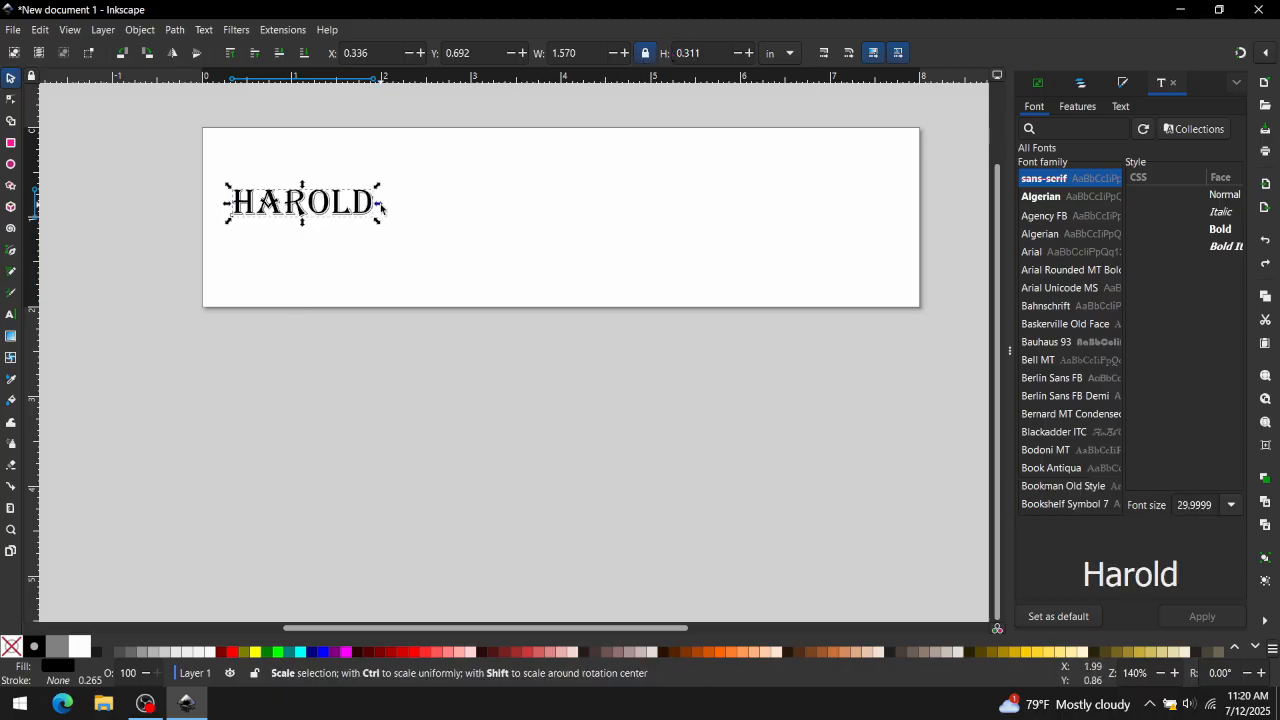
pyautogui.moveTo(380, 206); pyautogui.dragTo(502, 206)
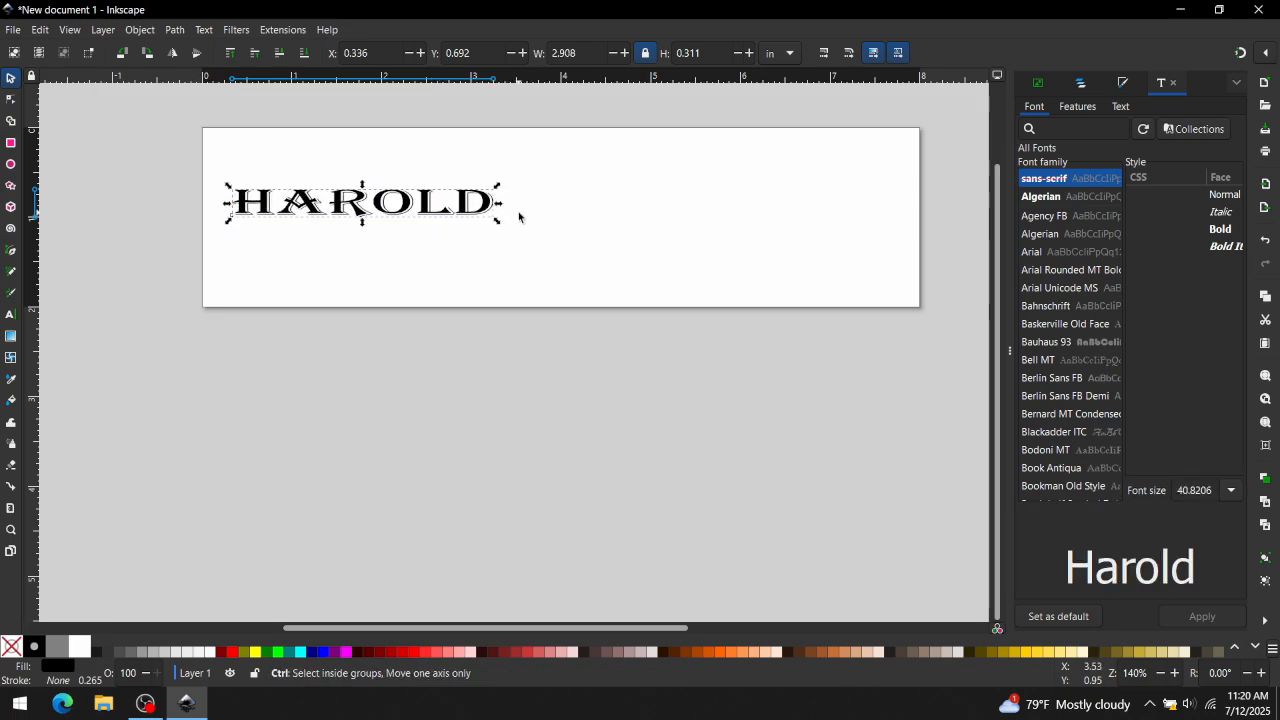
pyautogui.hotkey('ctrl', 'z')
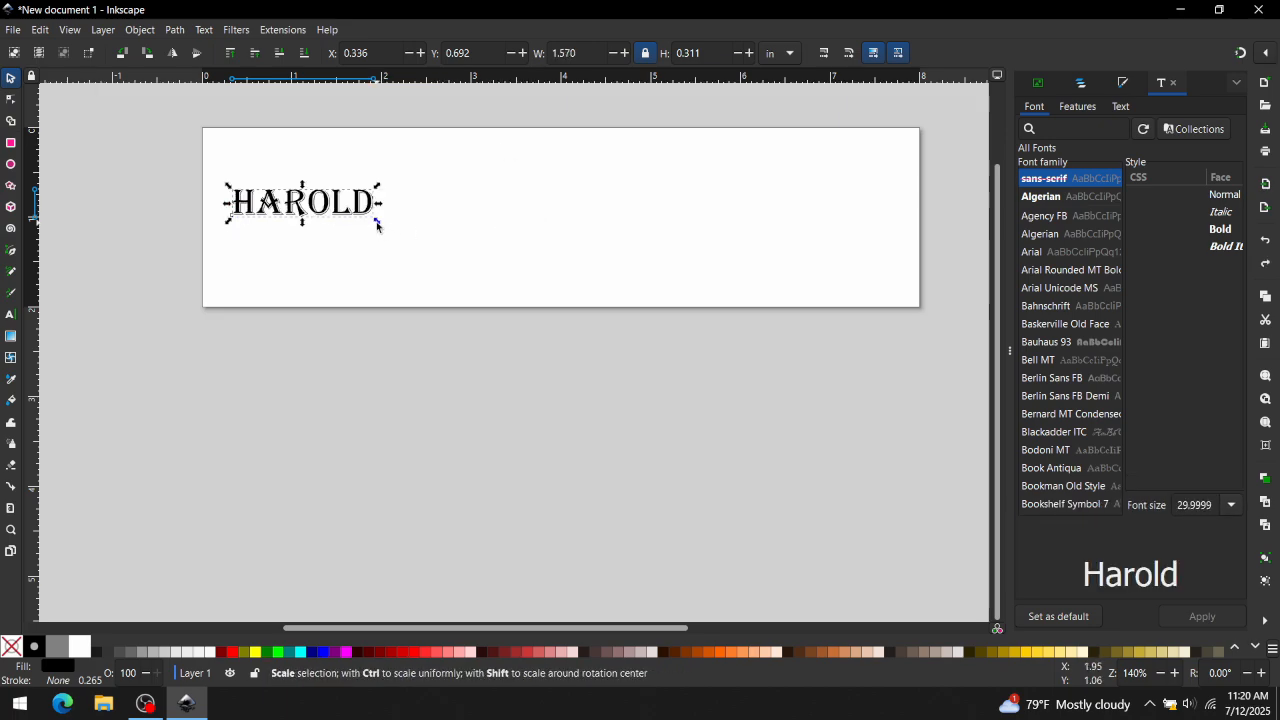
pyautogui.moveTo(377, 225); pyautogui.dragTo(561, 280)
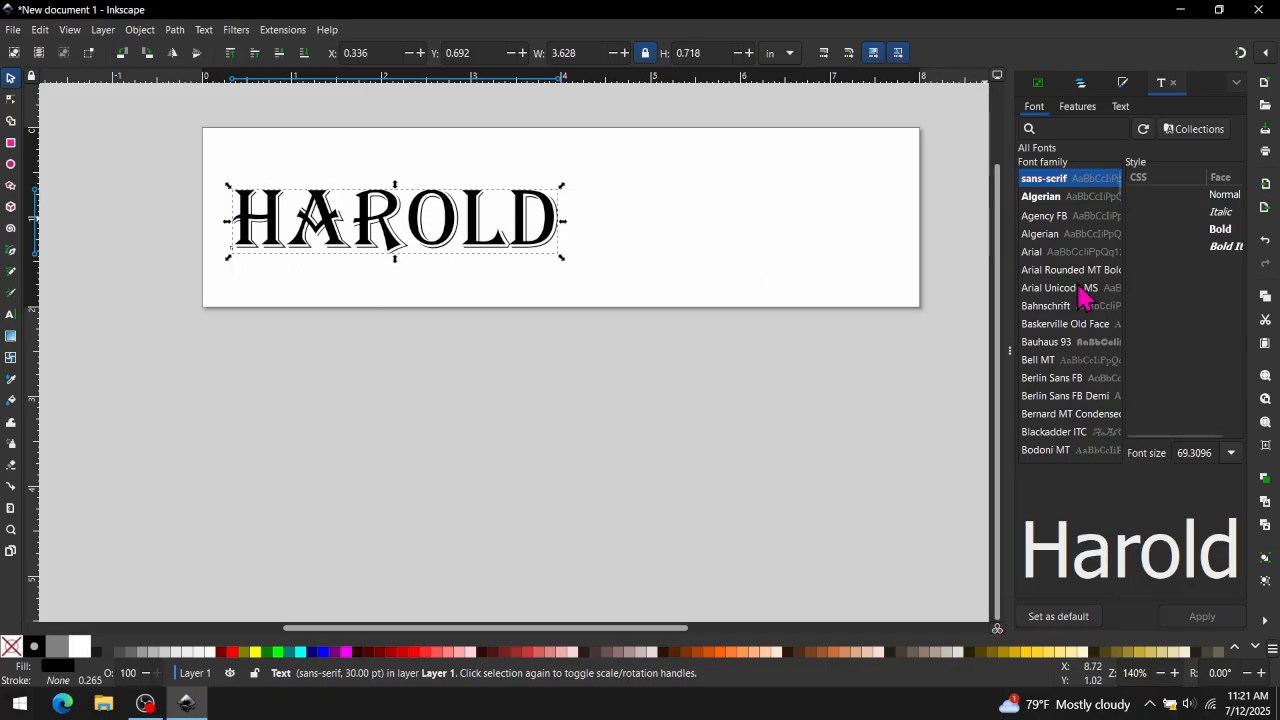
# - Find Impact in the font list and apply it to the text
pyautogui.scroll(-2, 1078, 352)
pyautogui.scroll(-8, 1080, 357)
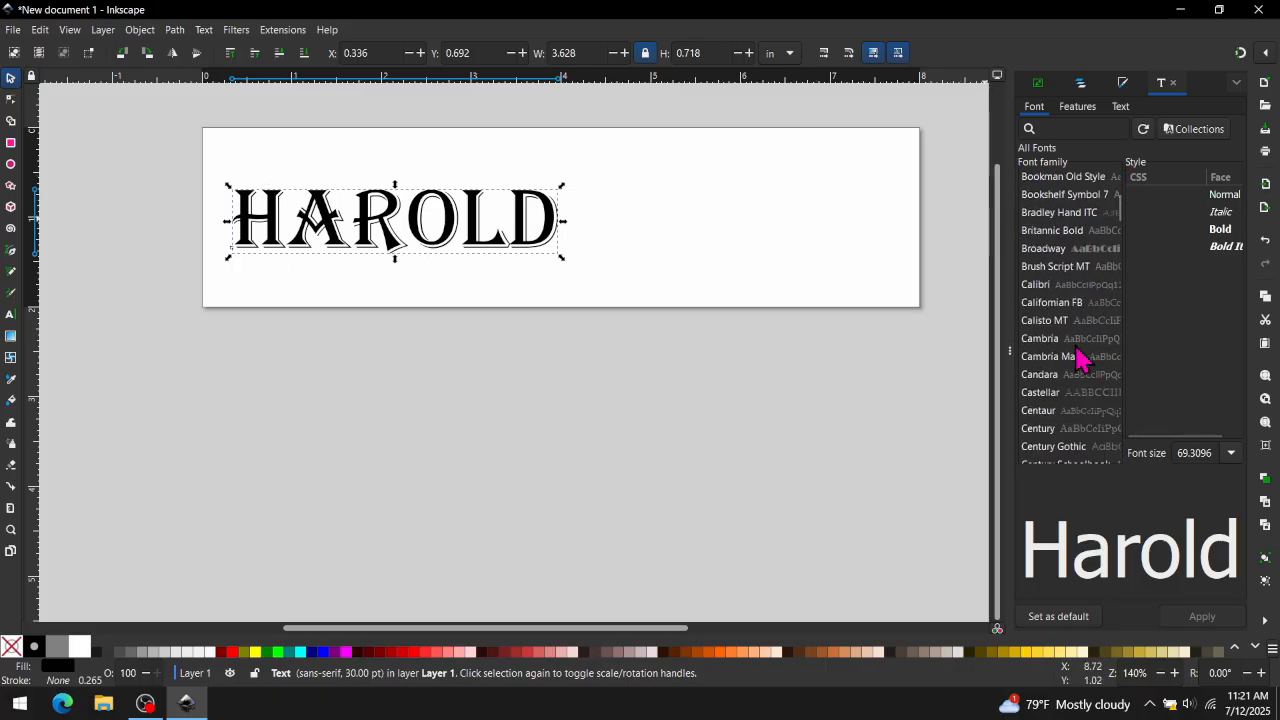
pyautogui.scroll(-8, 1080, 357)
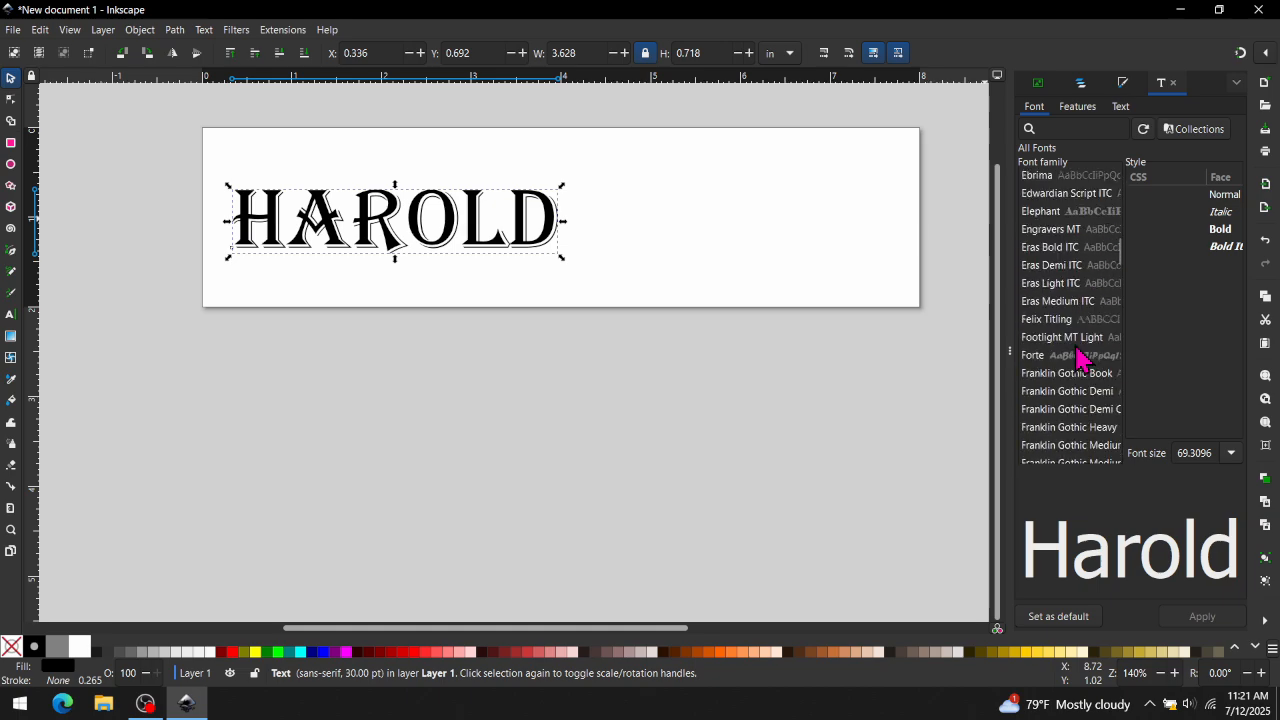
pyautogui.scroll(-8, 1080, 357)
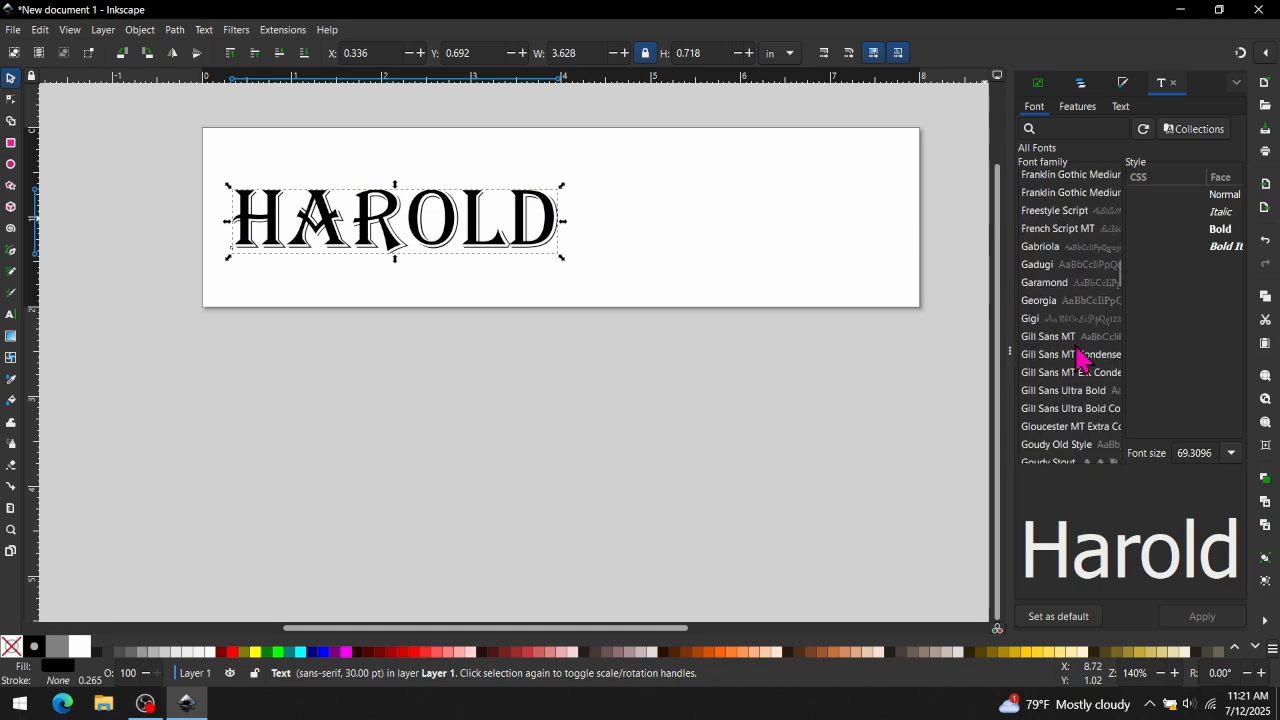
pyautogui.scroll(-5, 1080, 357)
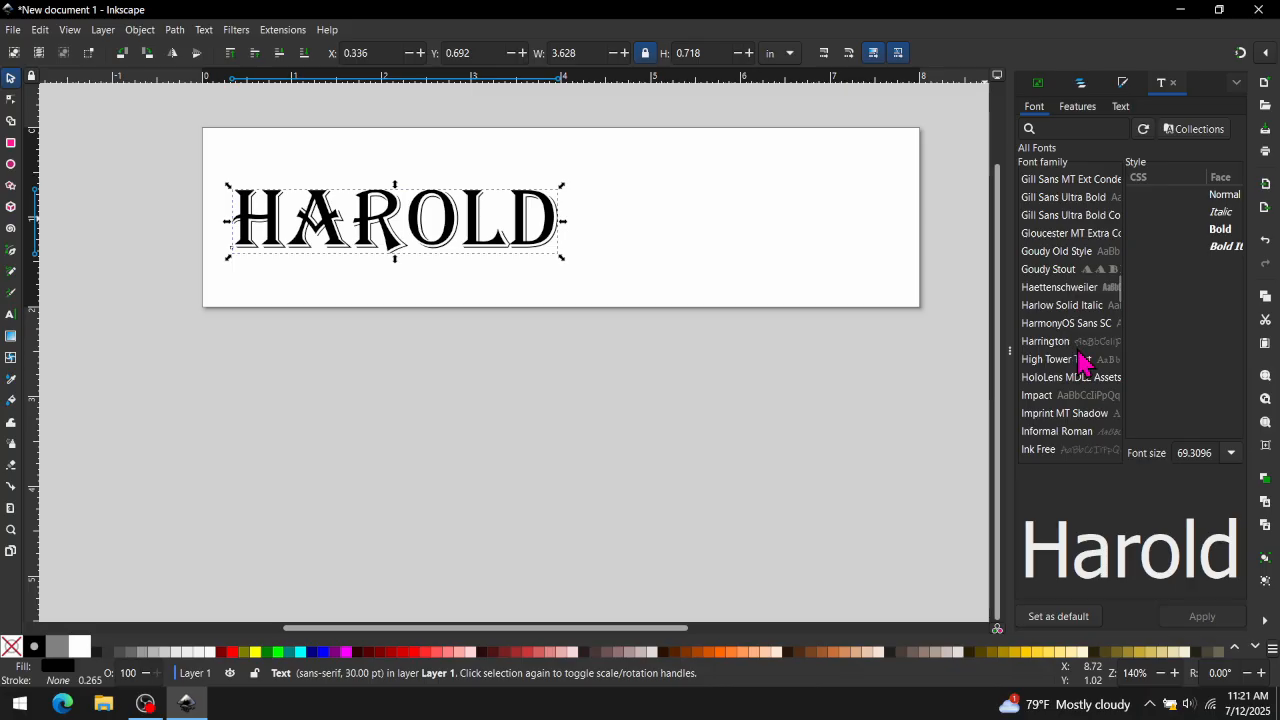
pyautogui.click(1050, 396)
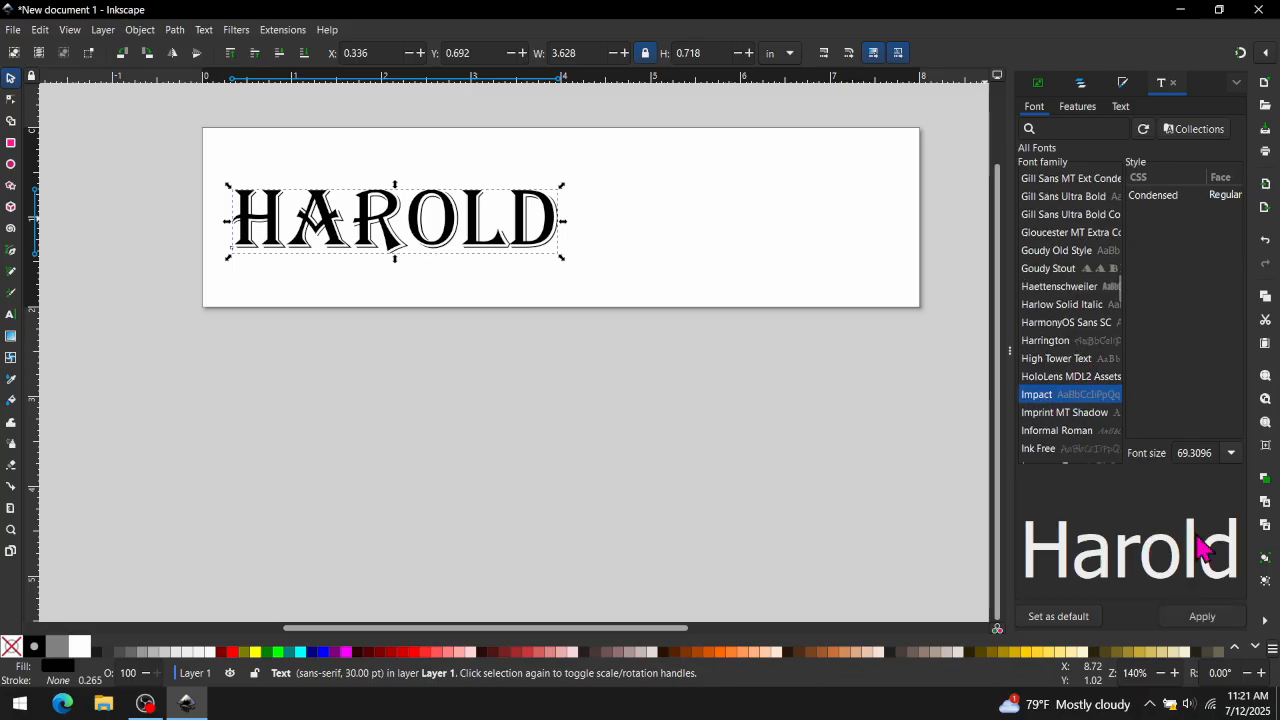
pyautogui.click(1190, 617)
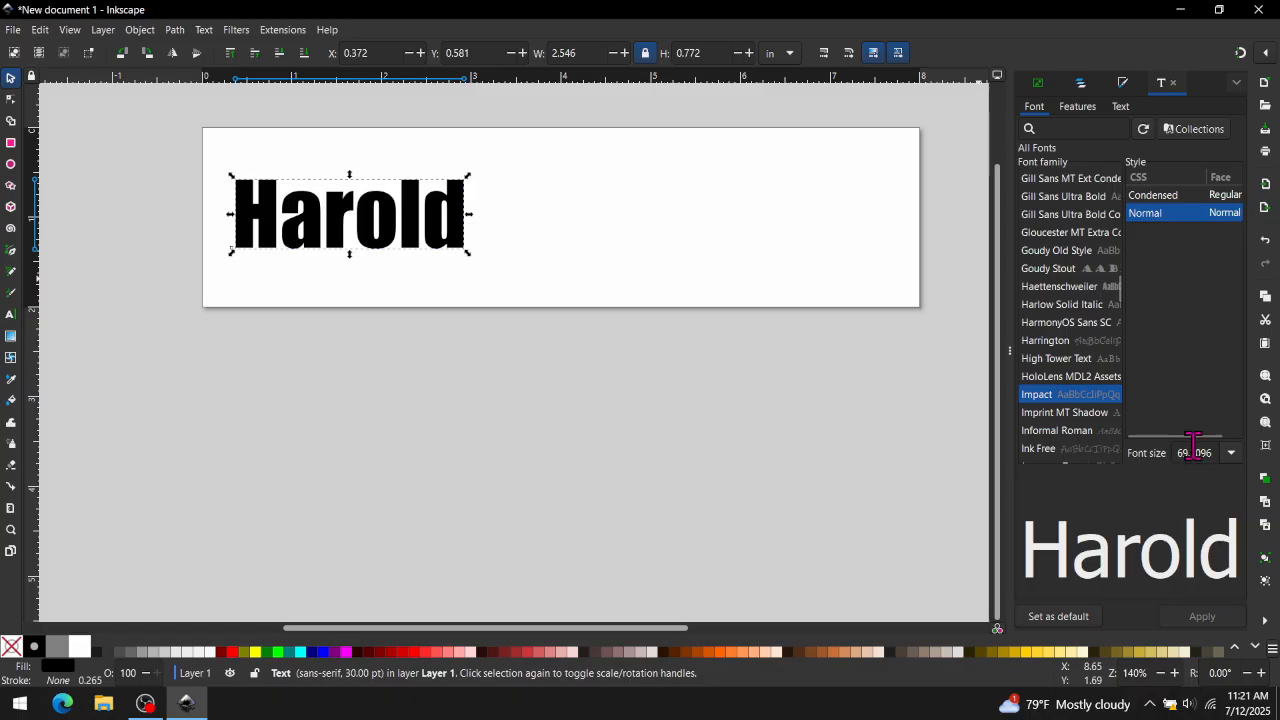
# - Set the text's font size to 144 and apply it
pyautogui.click(1231, 452)
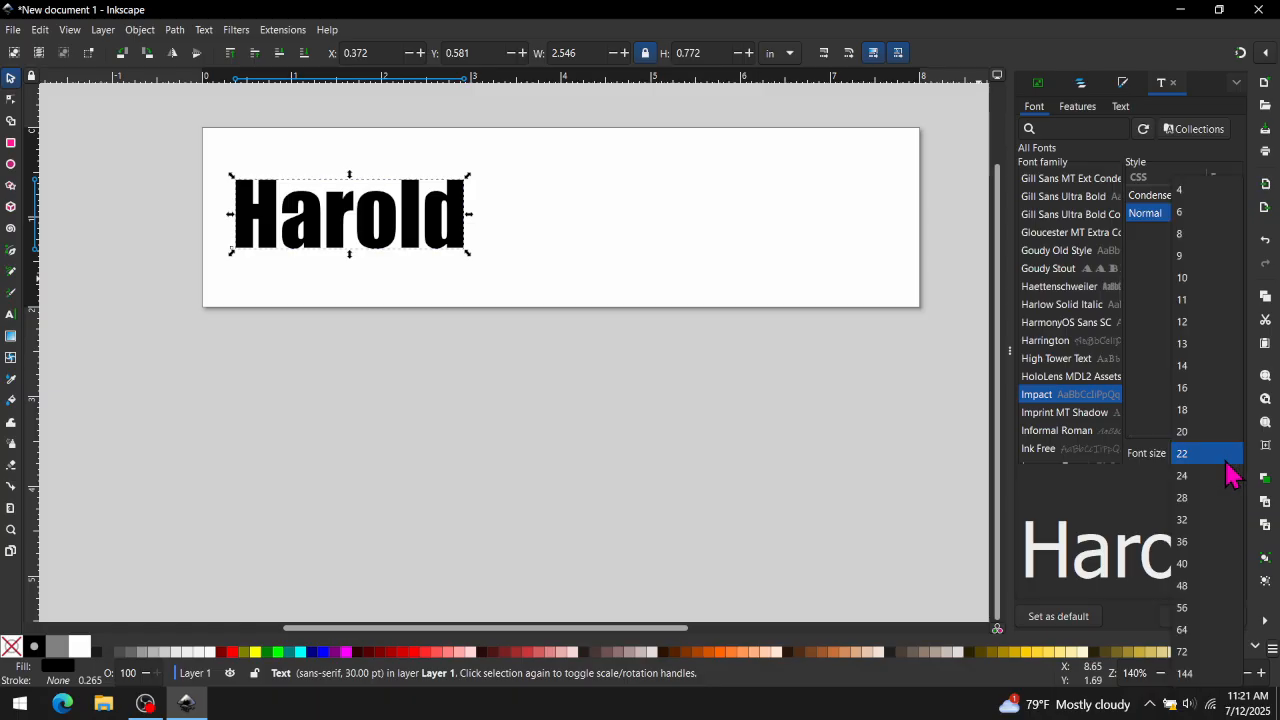
pyautogui.click(1213, 680)
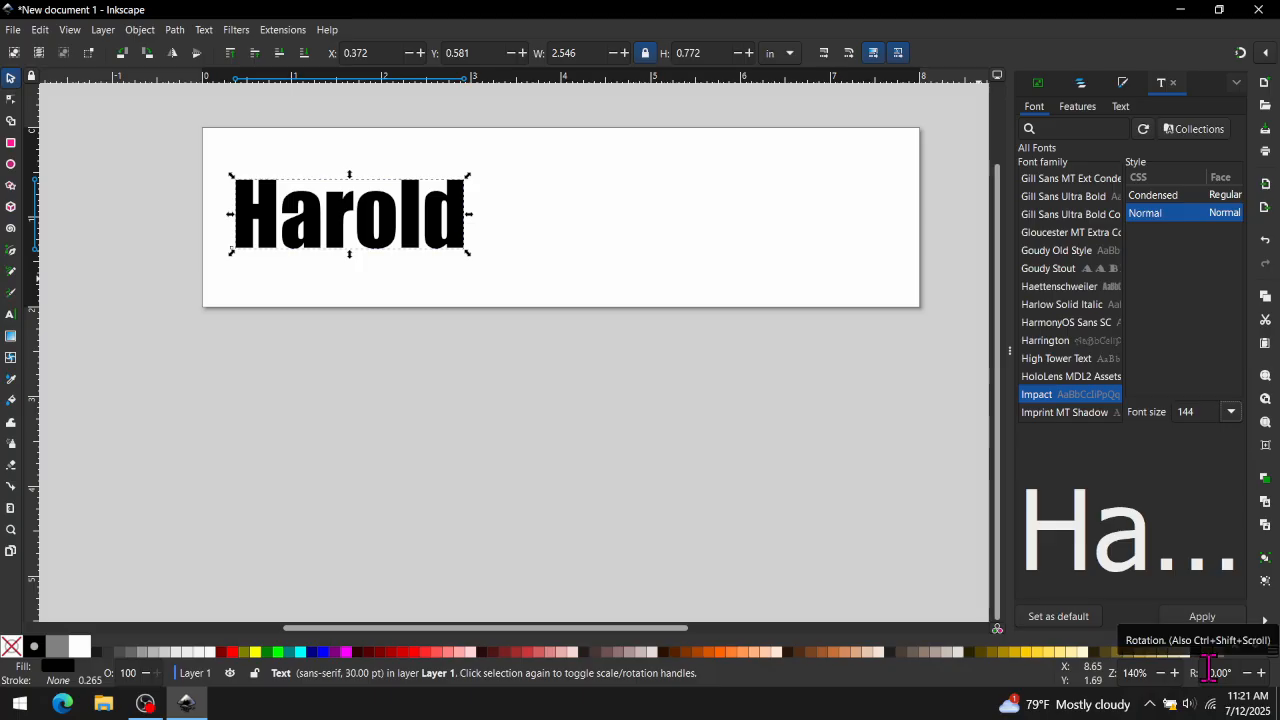
pyautogui.click(1210, 620)
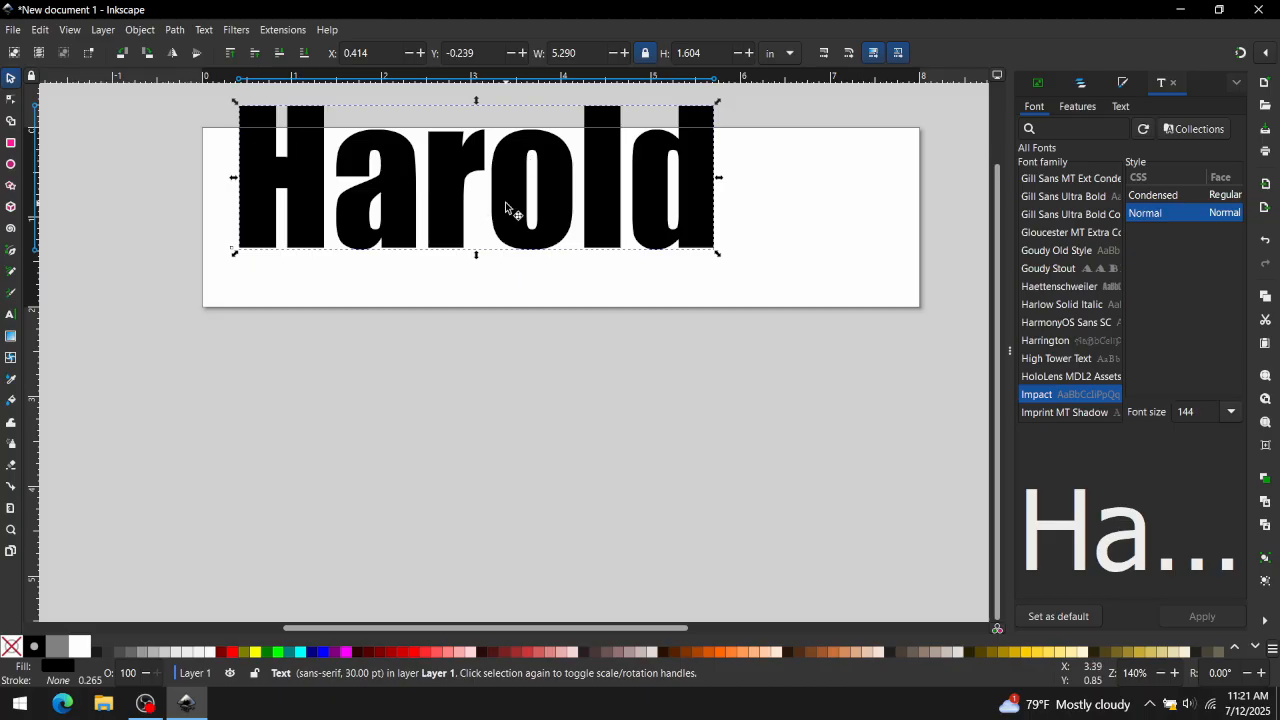
# - Move the text down onto the page's upper-left area and convert it from object to path
pyautogui.moveTo(504, 211); pyautogui.dragTo(488, 248)
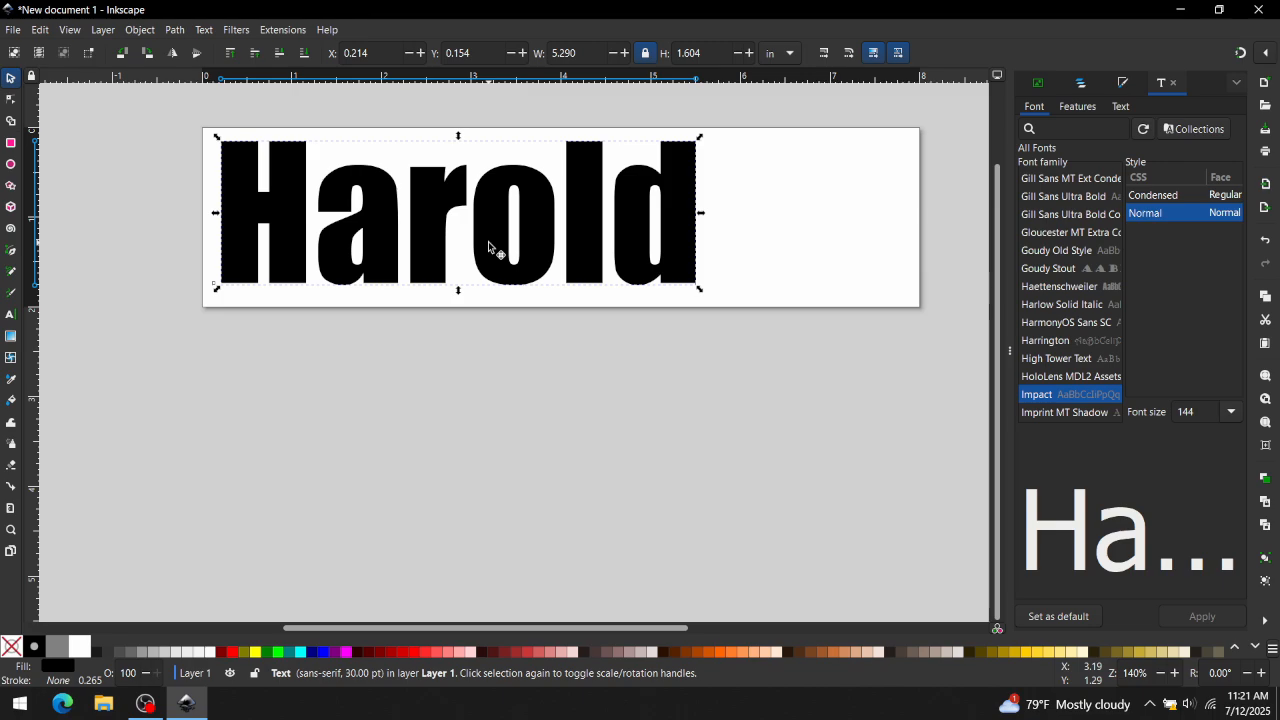
pyautogui.click(176, 30)
pyautogui.click(188, 50)
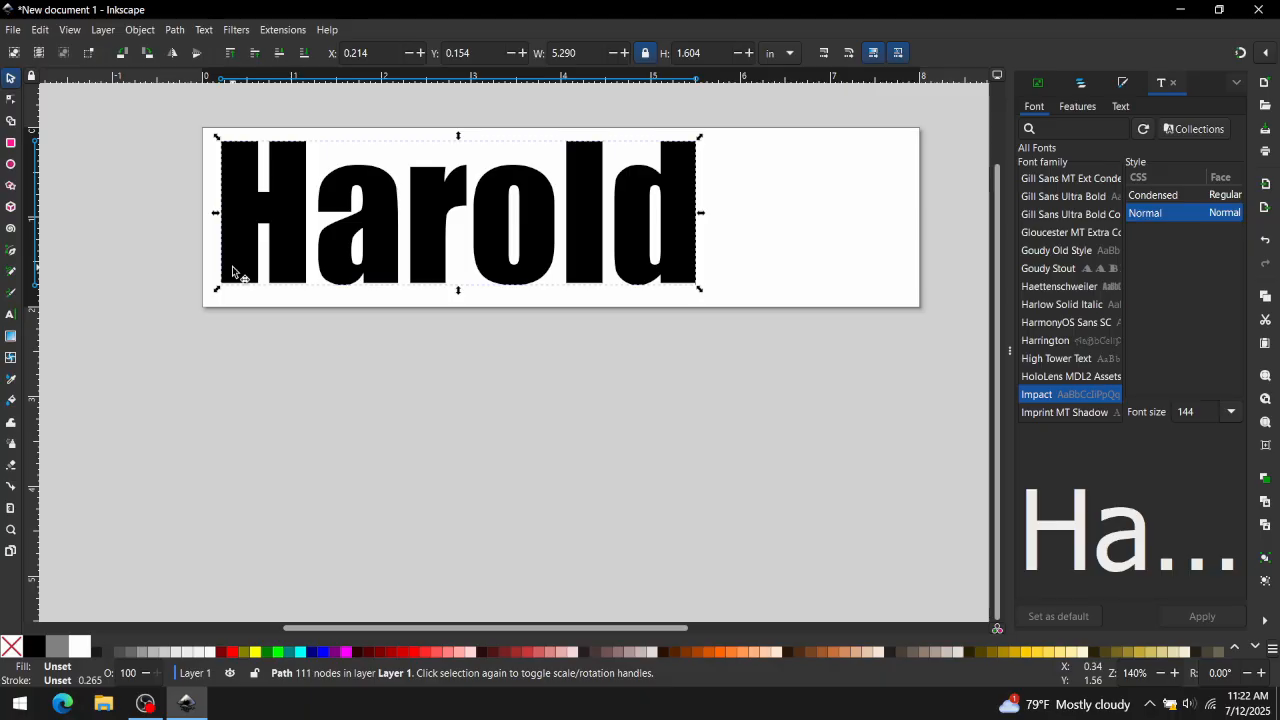
# - Switch to Microsoft Edge, open images.google.com and search for "owl silhouette"
pyautogui.click(63, 703)
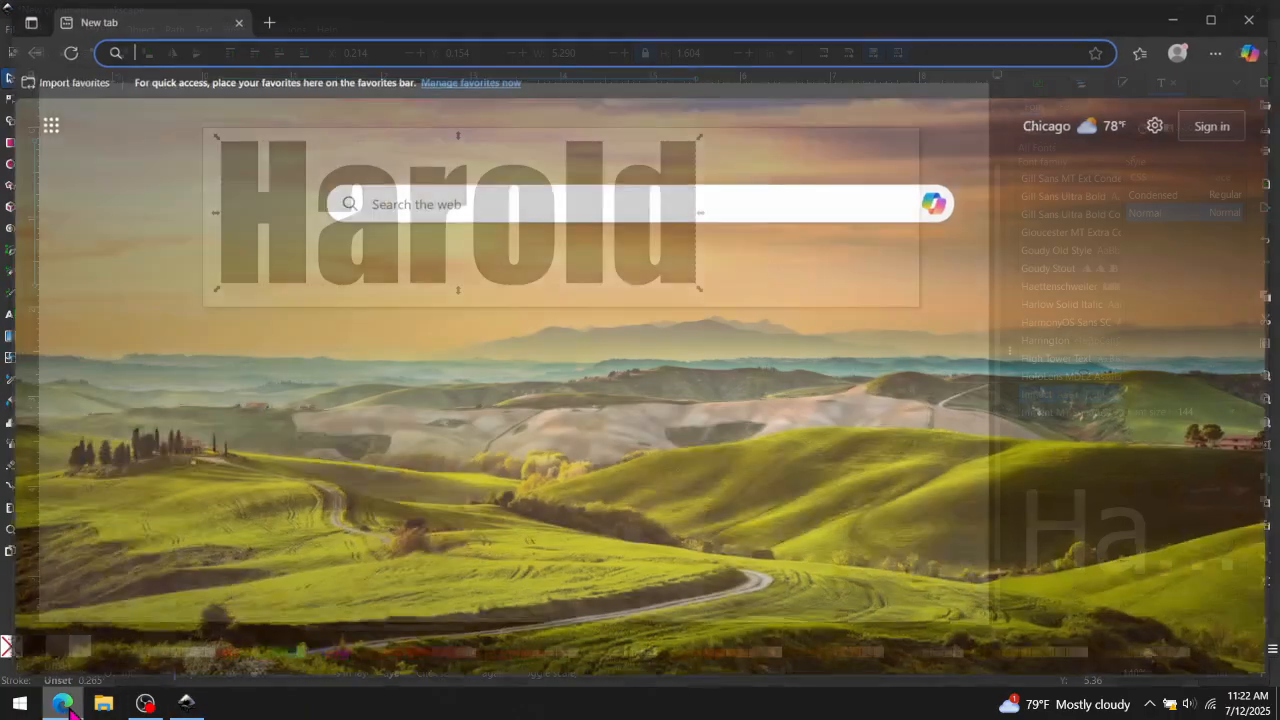
pyautogui.write('images.google.com')
pyautogui.press('Return')
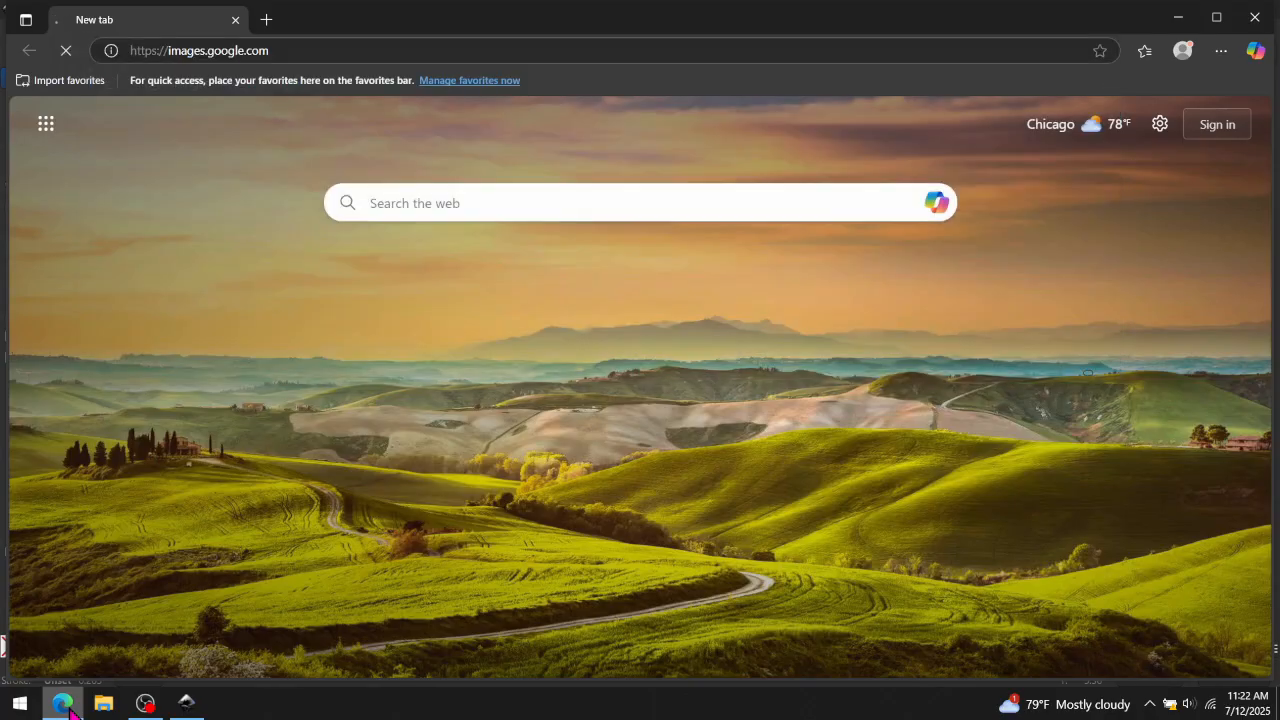
pyautogui.write('jo')
pyautogui.press('BackSpace')
pyautogui.press('BackSpace')
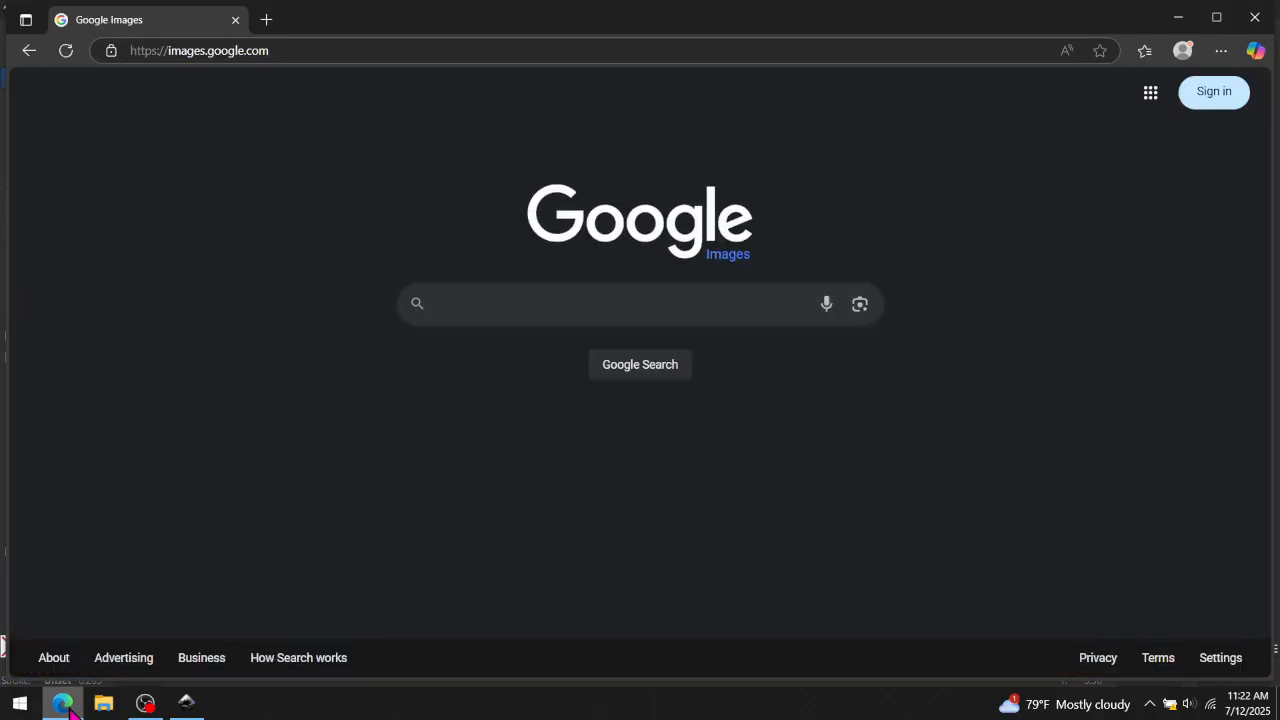
pyautogui.write('owl silhou')
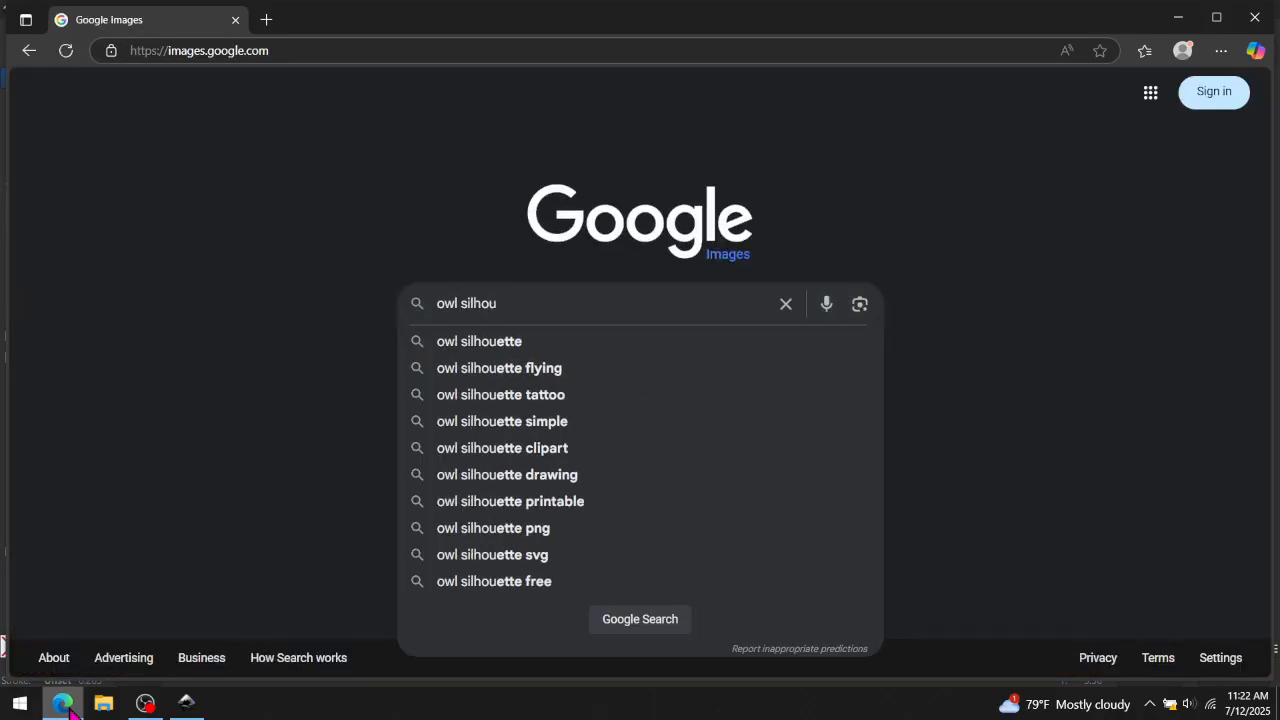
pyautogui.press('Down')
pyautogui.press('Return')
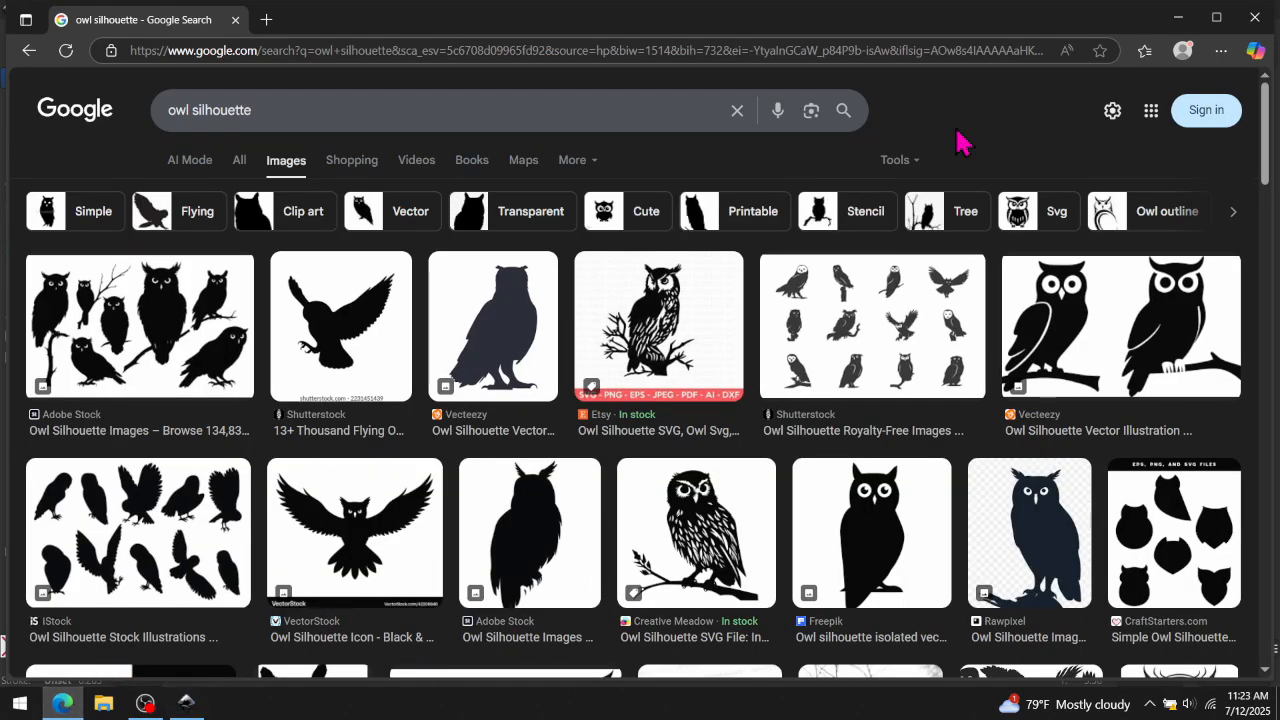
# - Browse the image results, open Snip & Sketch and snip the flying owl silhouette
pyautogui.scroll(-2, 971, 371)
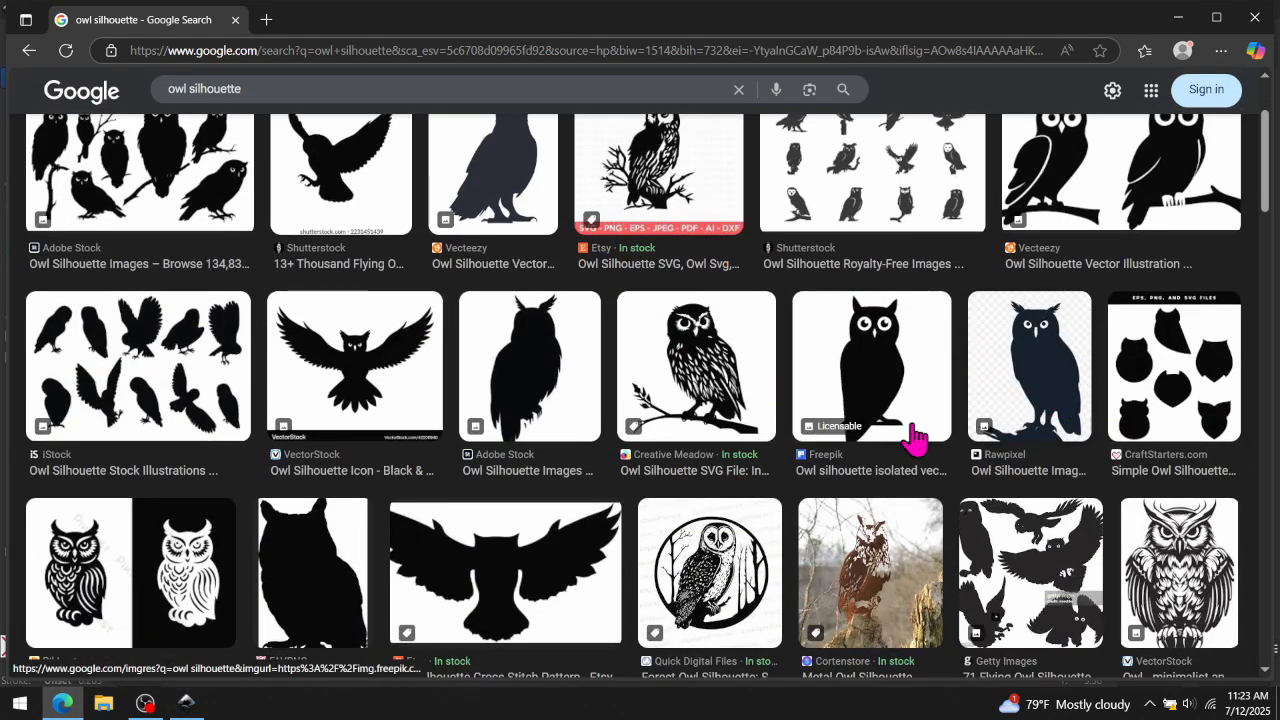
pyautogui.scroll(-1, 1080, 487)
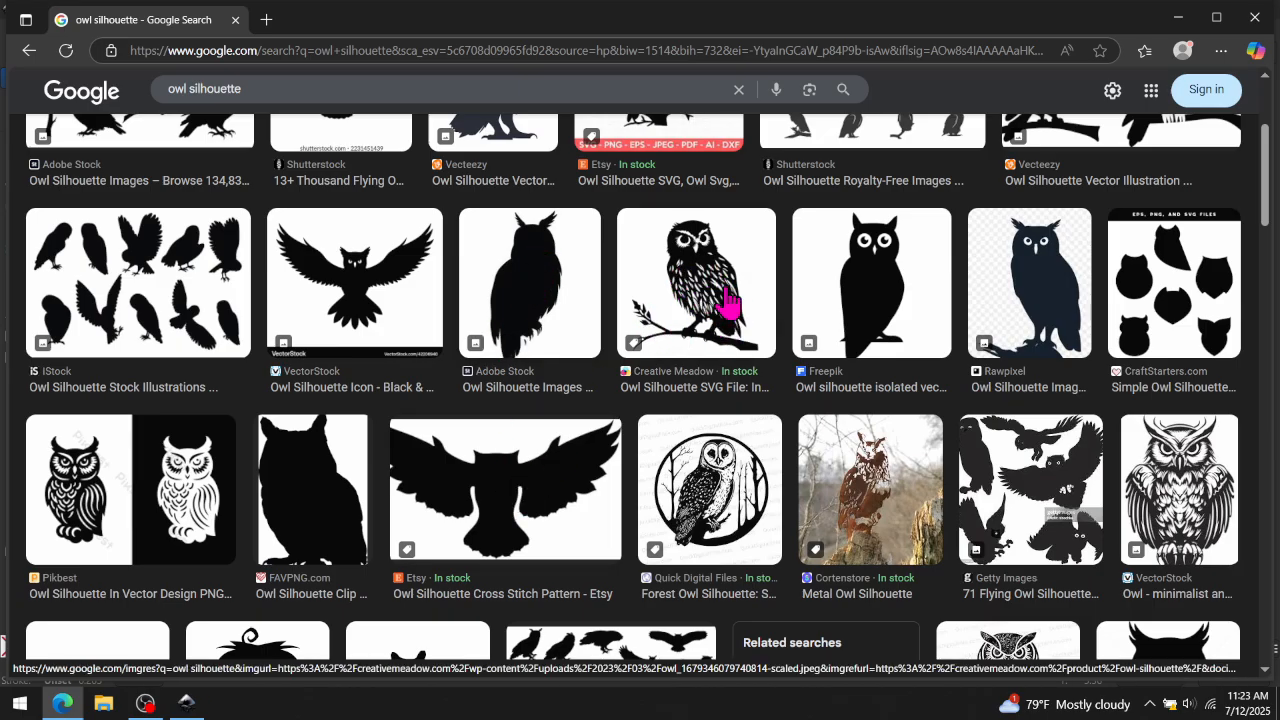
pyautogui.scroll(-6, 1168, 490)
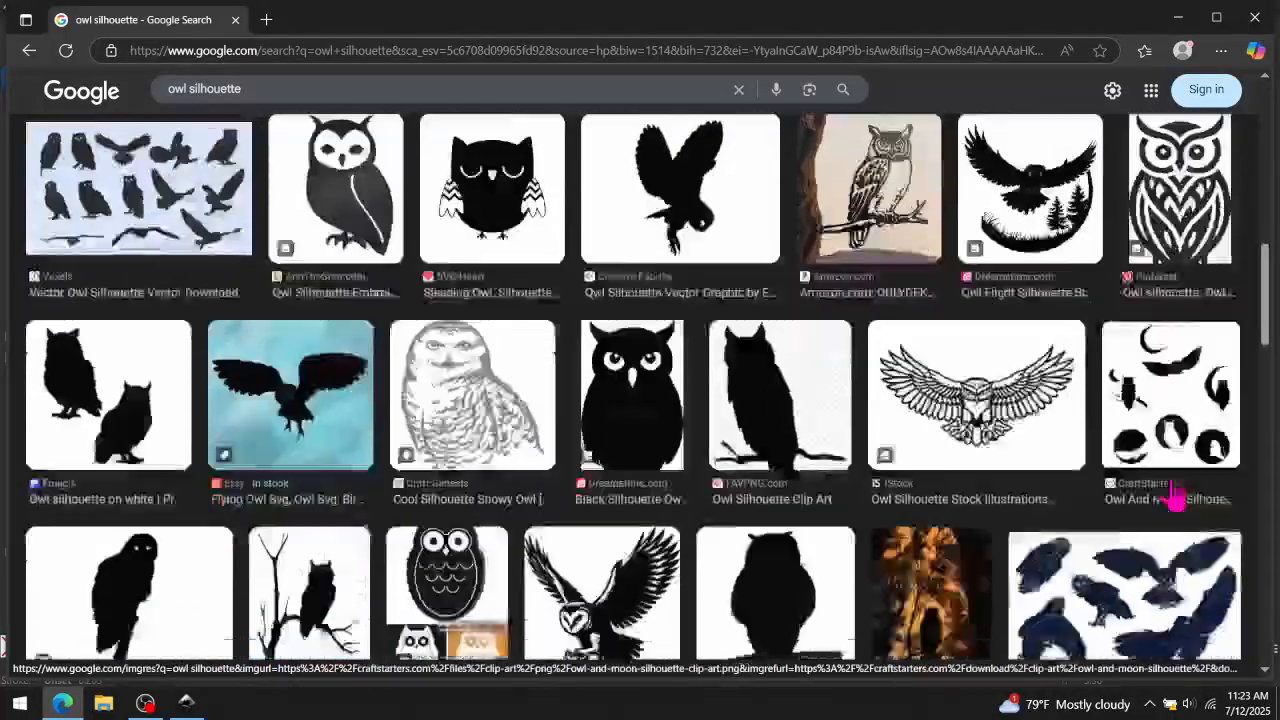
pyautogui.scroll(-2, 1175, 497)
pyautogui.scroll(10, 1172, 492)
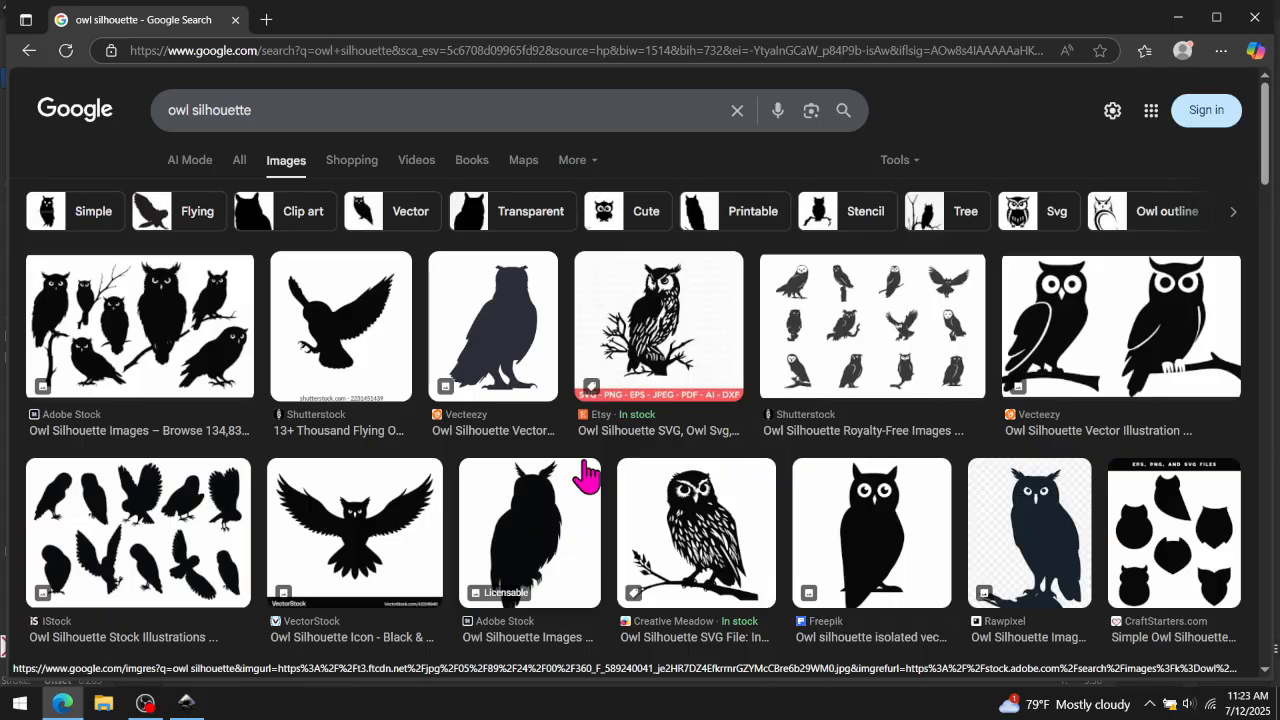
pyautogui.press('super')
pyautogui.write('sni')
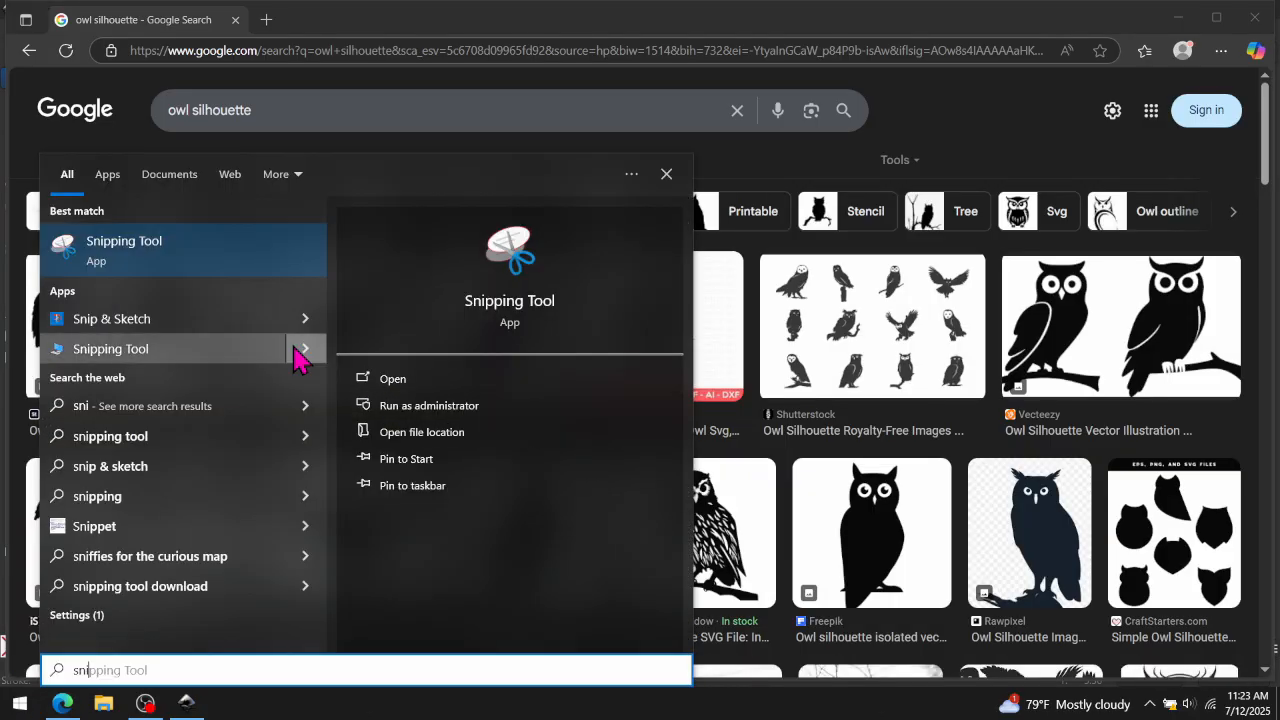
pyautogui.click(143, 320)
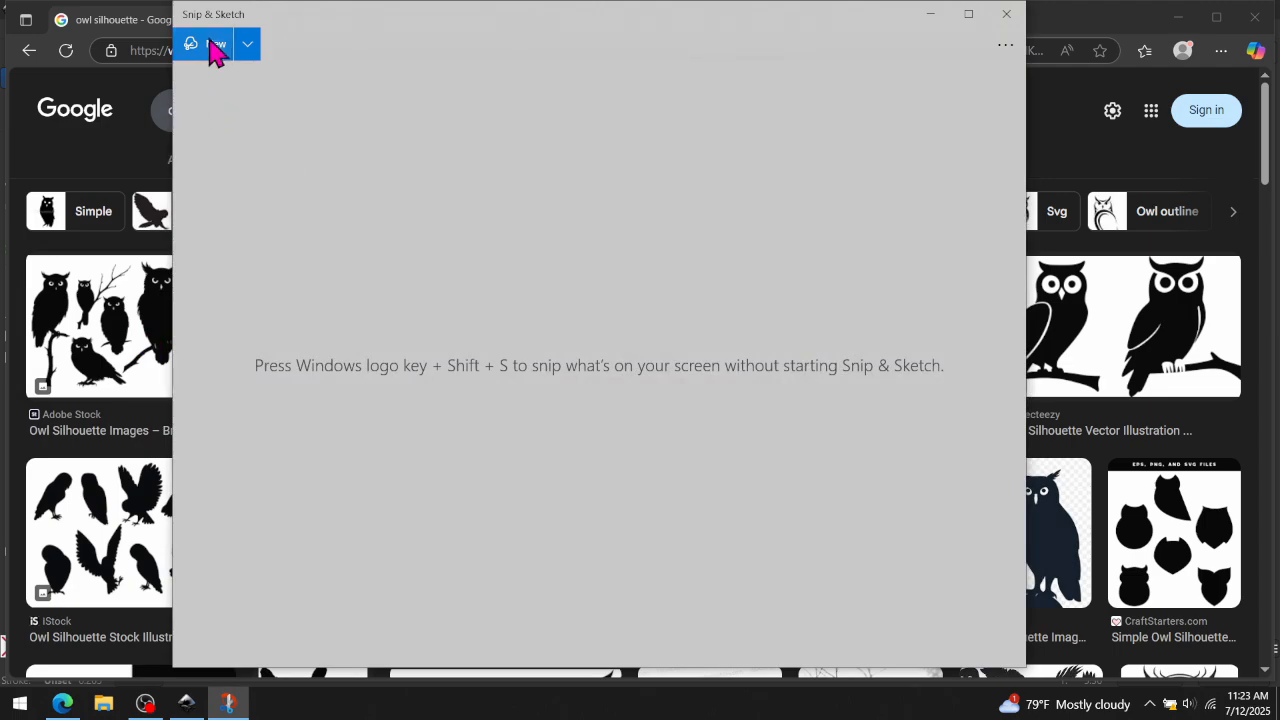
pyautogui.click(215, 52)
pyautogui.moveTo(272, 261); pyautogui.dragTo(402, 371)
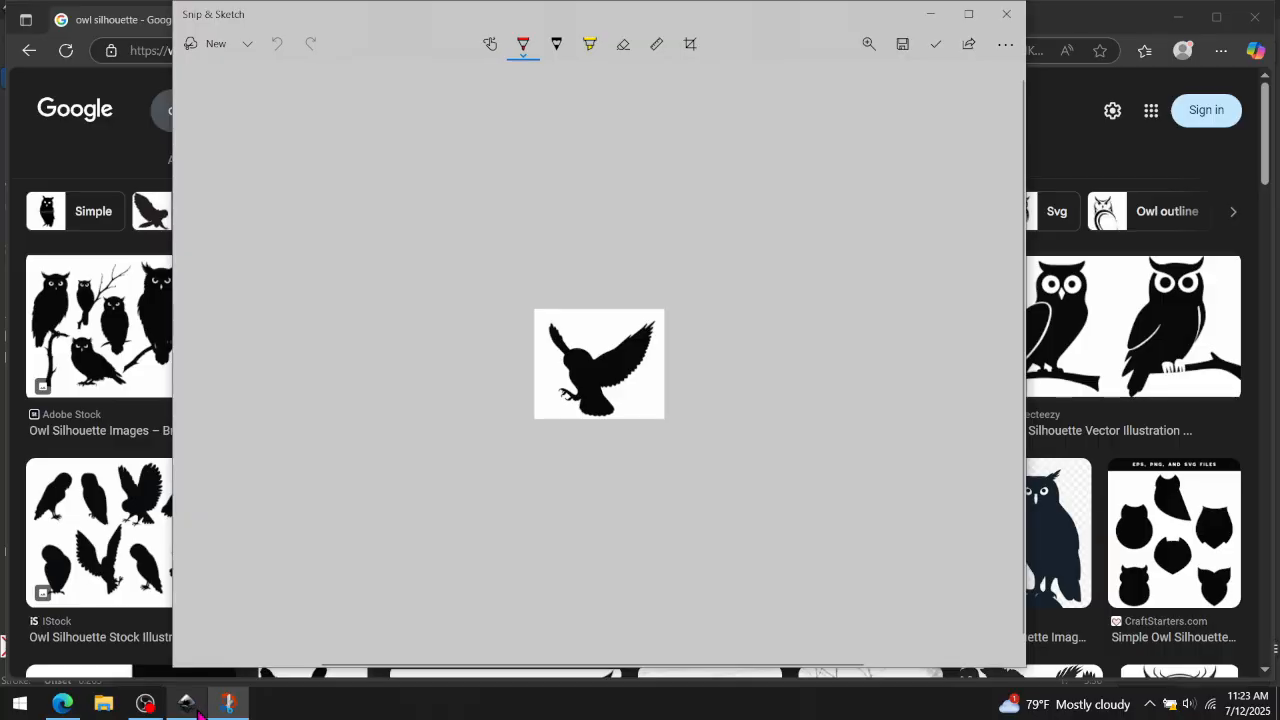
# - Return to Inkscape, paste the owl snip and place it right of the text, about 2.03 by 1.72 inches
pyautogui.click(186, 703)
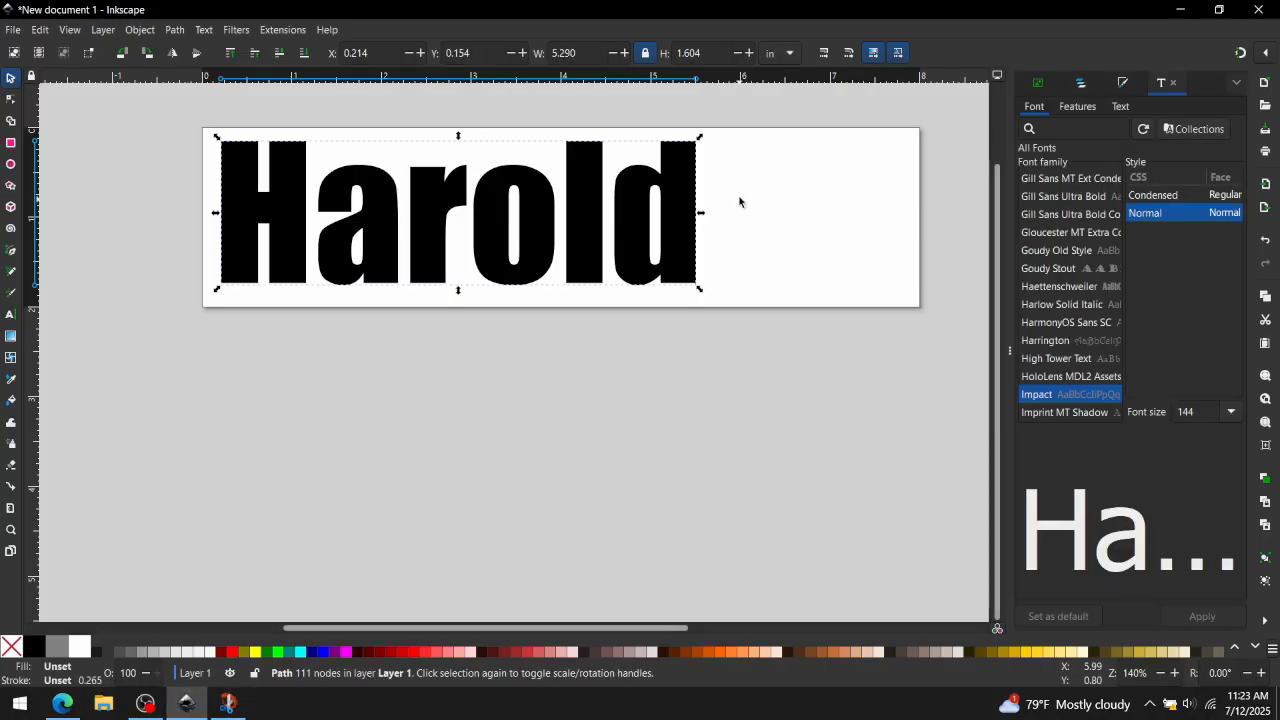
pyautogui.hotkey('ctrl', 'v')
pyautogui.moveTo(765, 243); pyautogui.dragTo(820, 257)
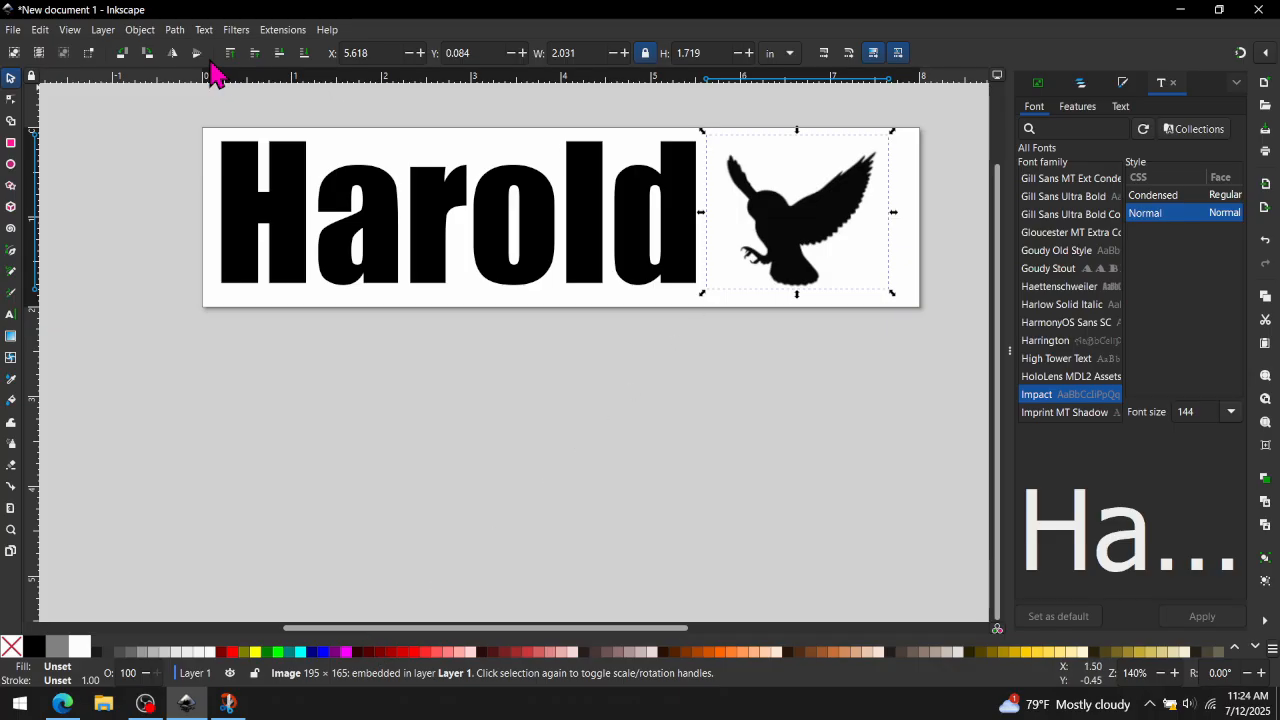
# - Trace the owl image with single-scan Brightness cutoff at threshold 0.450
pyautogui.click(176, 31)
pyautogui.click(200, 88)
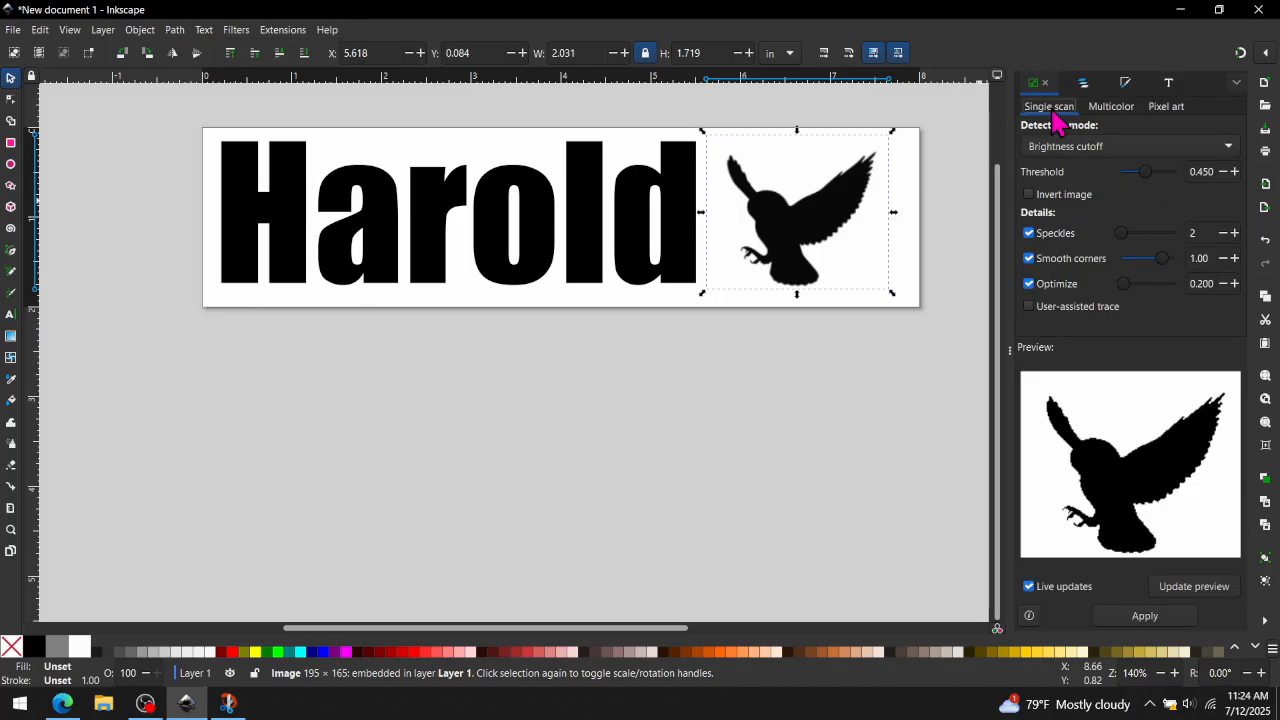
pyautogui.click(1141, 616)
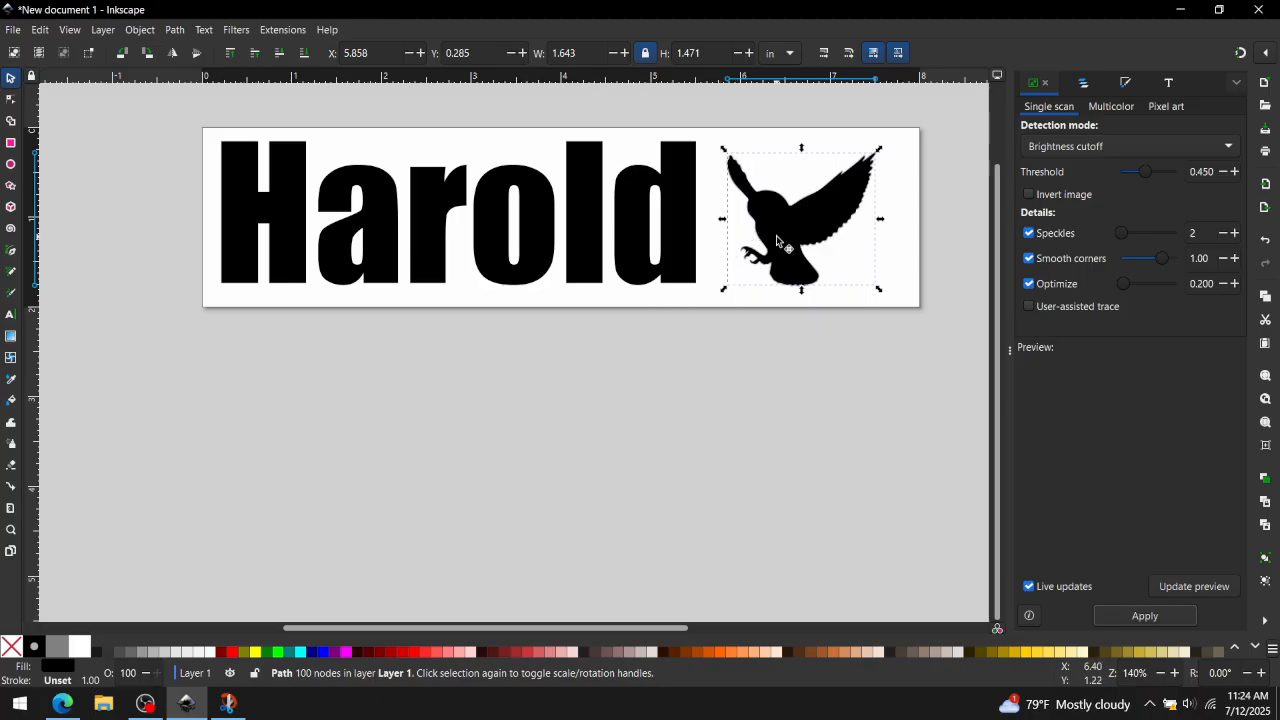
# - Delete the original owl bitmap and position the traced owl beside the text
pyautogui.moveTo(778, 241); pyautogui.dragTo(826, 248)
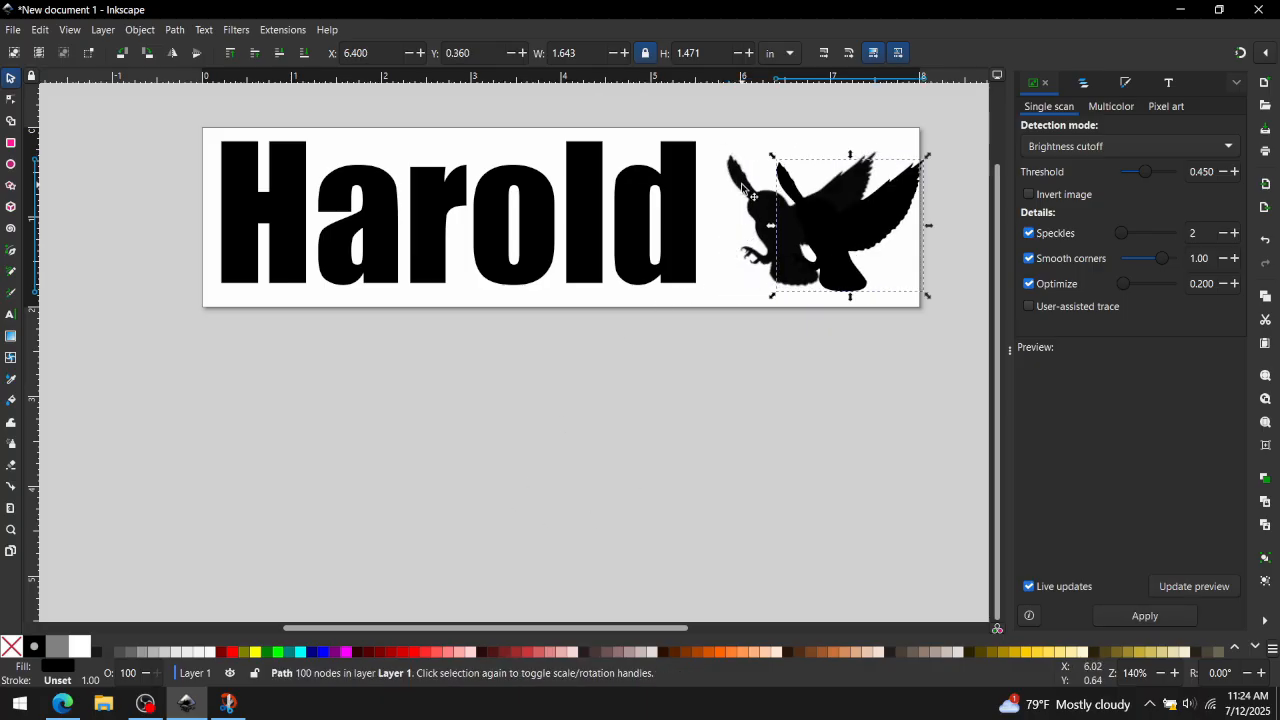
pyautogui.click(742, 188)
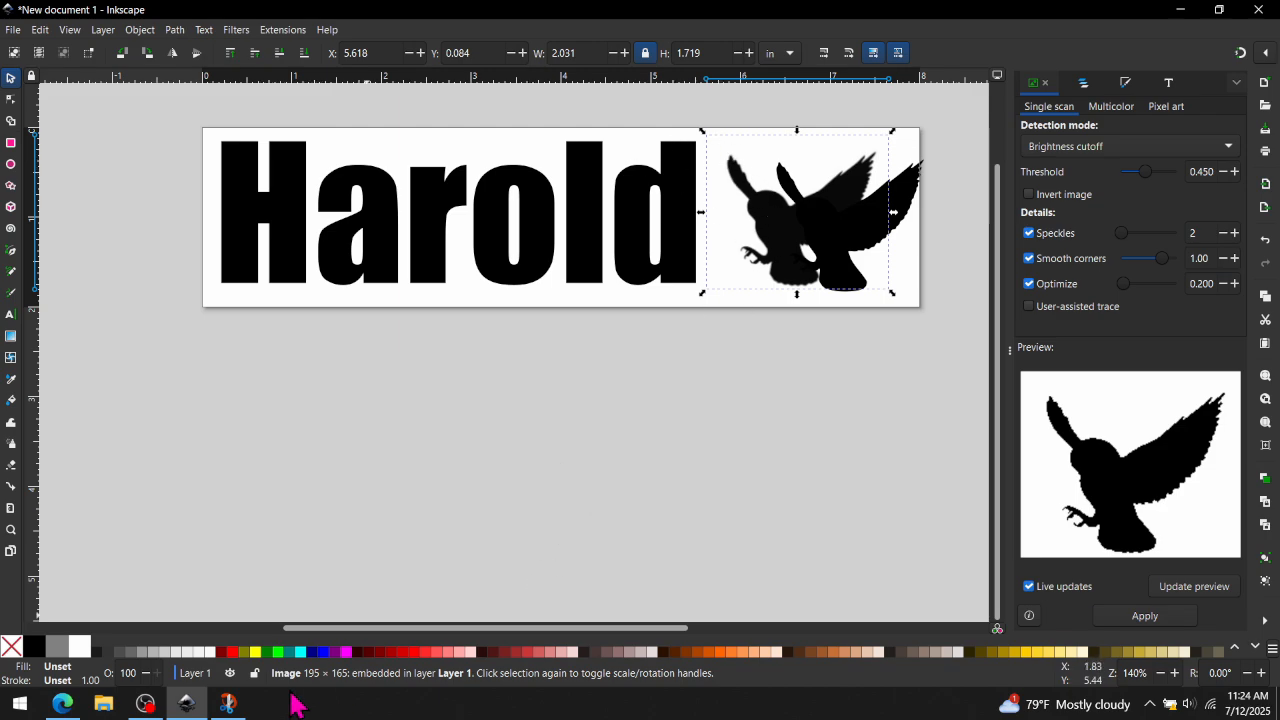
pyautogui.moveTo(757, 193); pyautogui.dragTo(639, 389)
pyautogui.press('Delete')
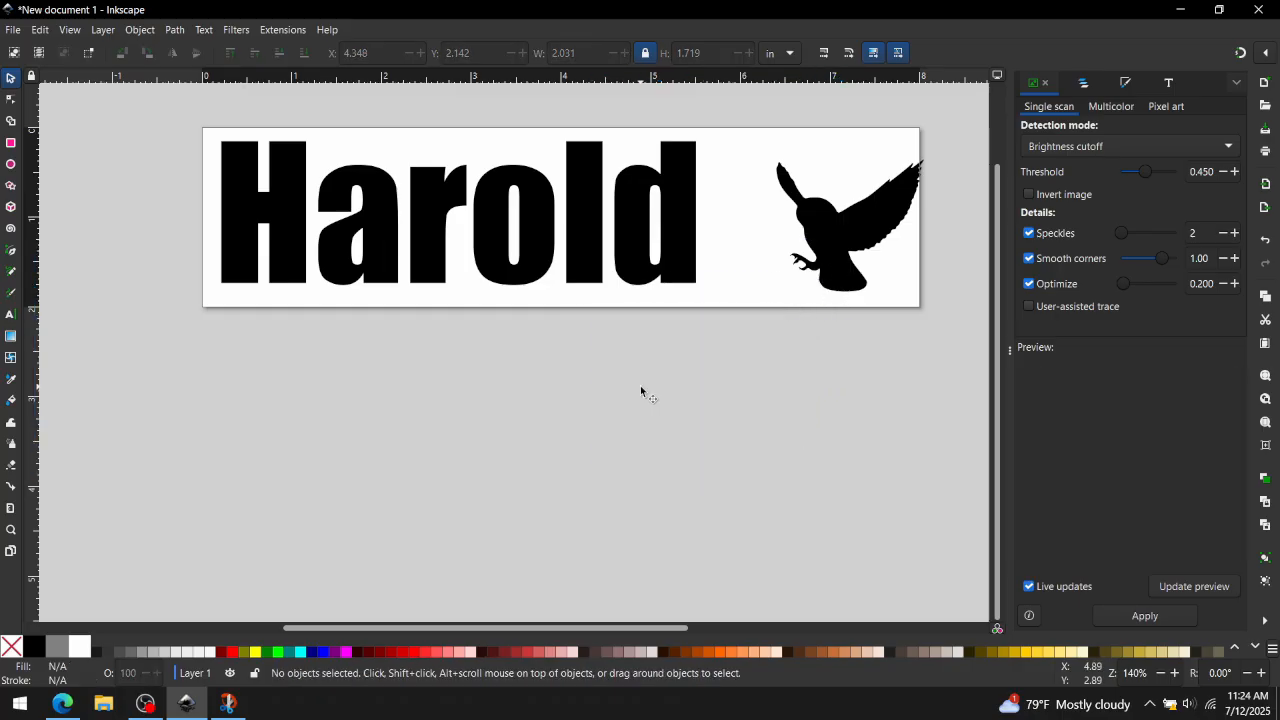
pyautogui.moveTo(847, 248); pyautogui.dragTo(786, 235)
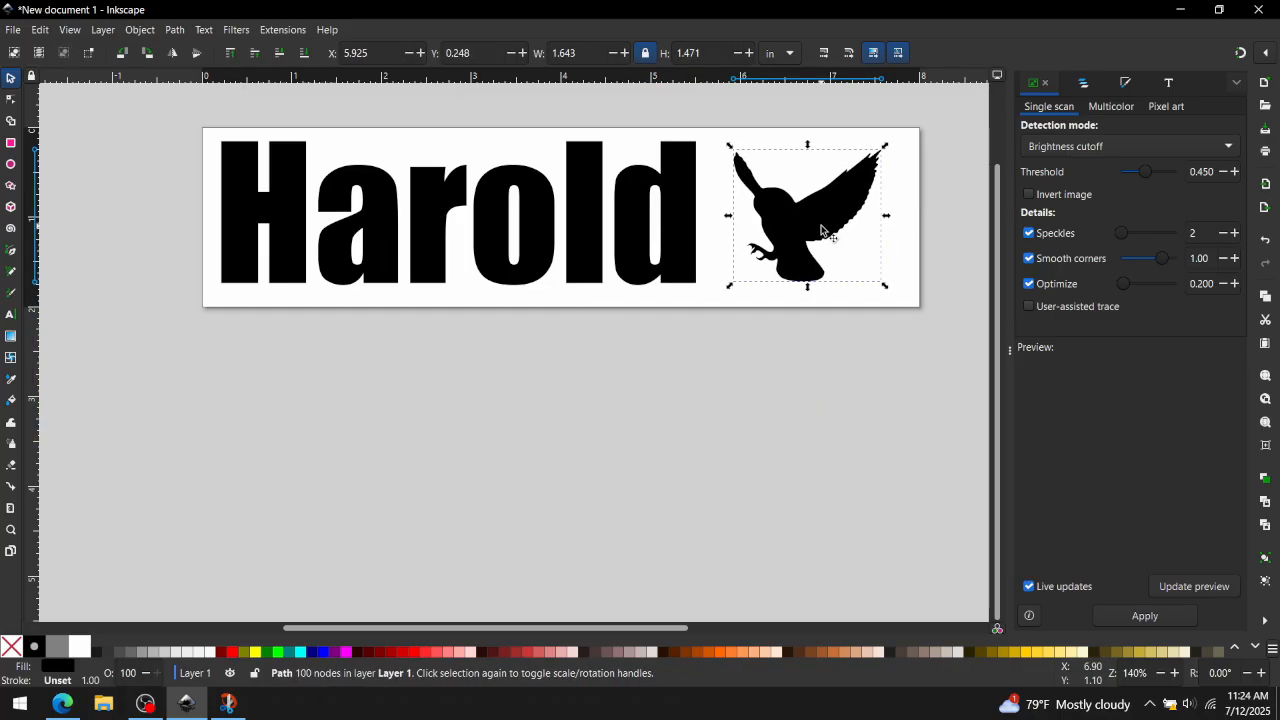
# - Reshape the owl's wing tips by moving their nodes with the Node tool
pyautogui.click(11, 100)
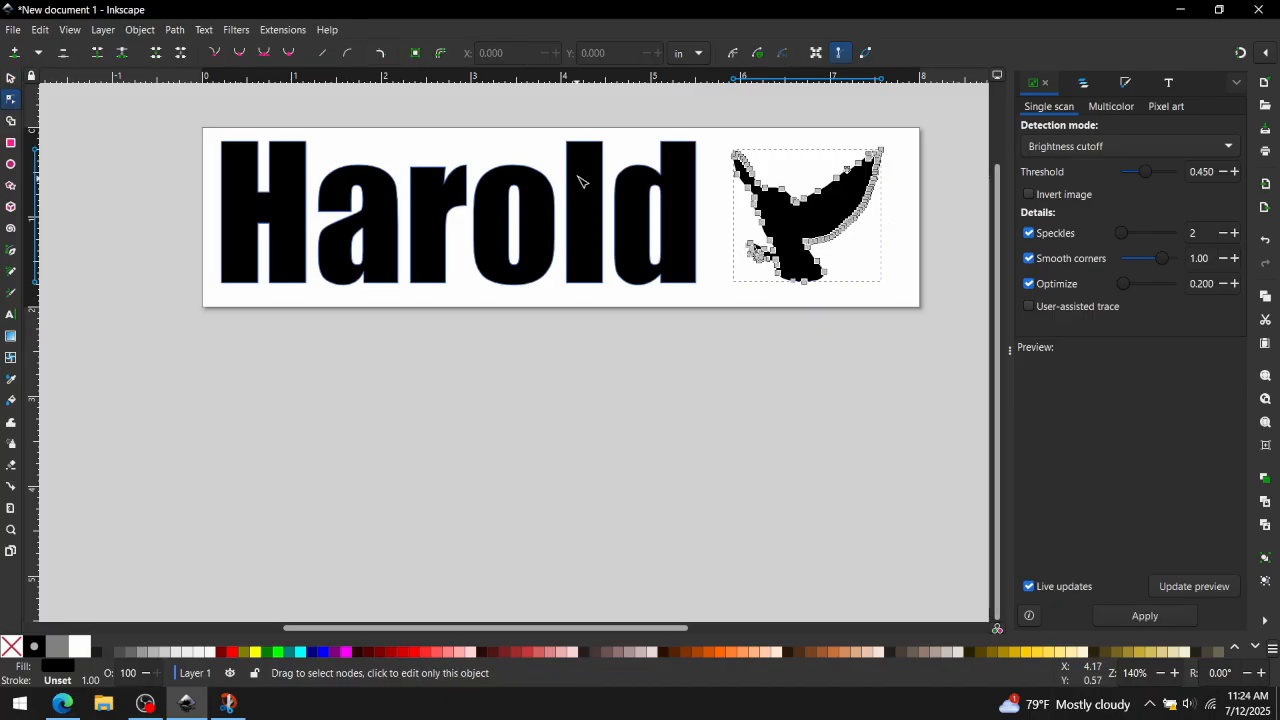
pyautogui.scroll(3, 787, 176)
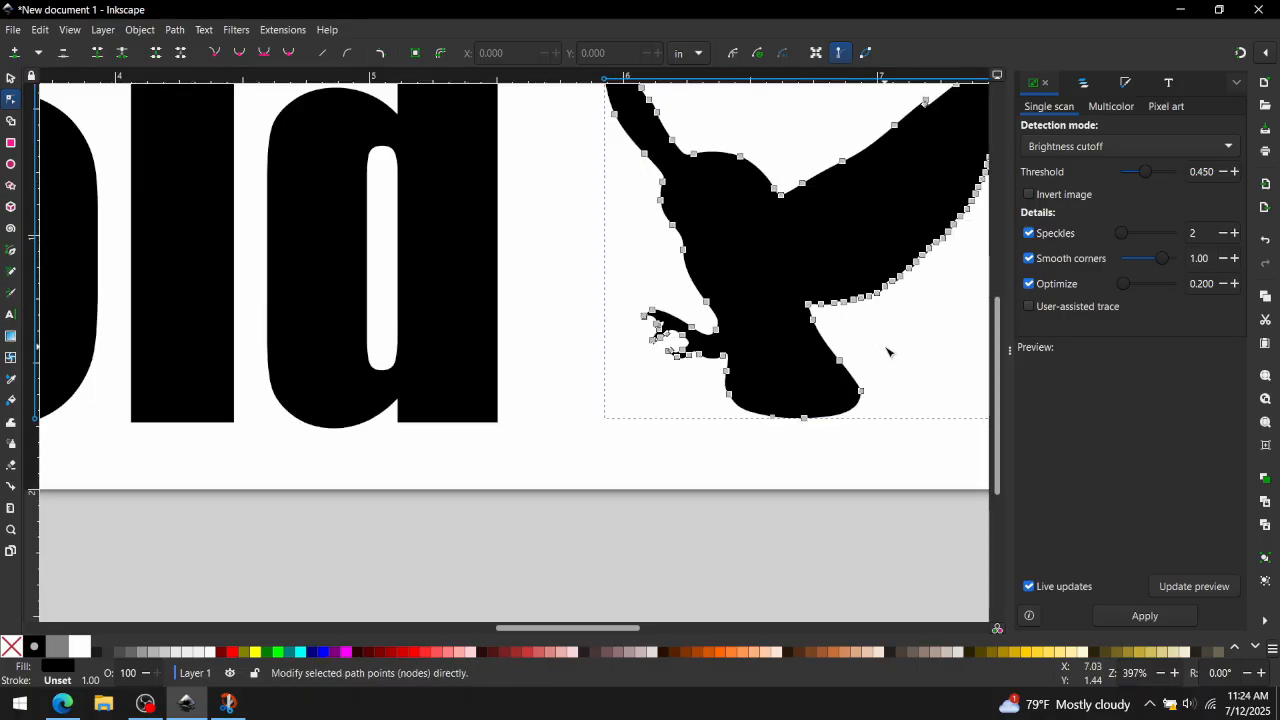
pyautogui.moveTo(839, 378); pyautogui.dragTo(770, 413)
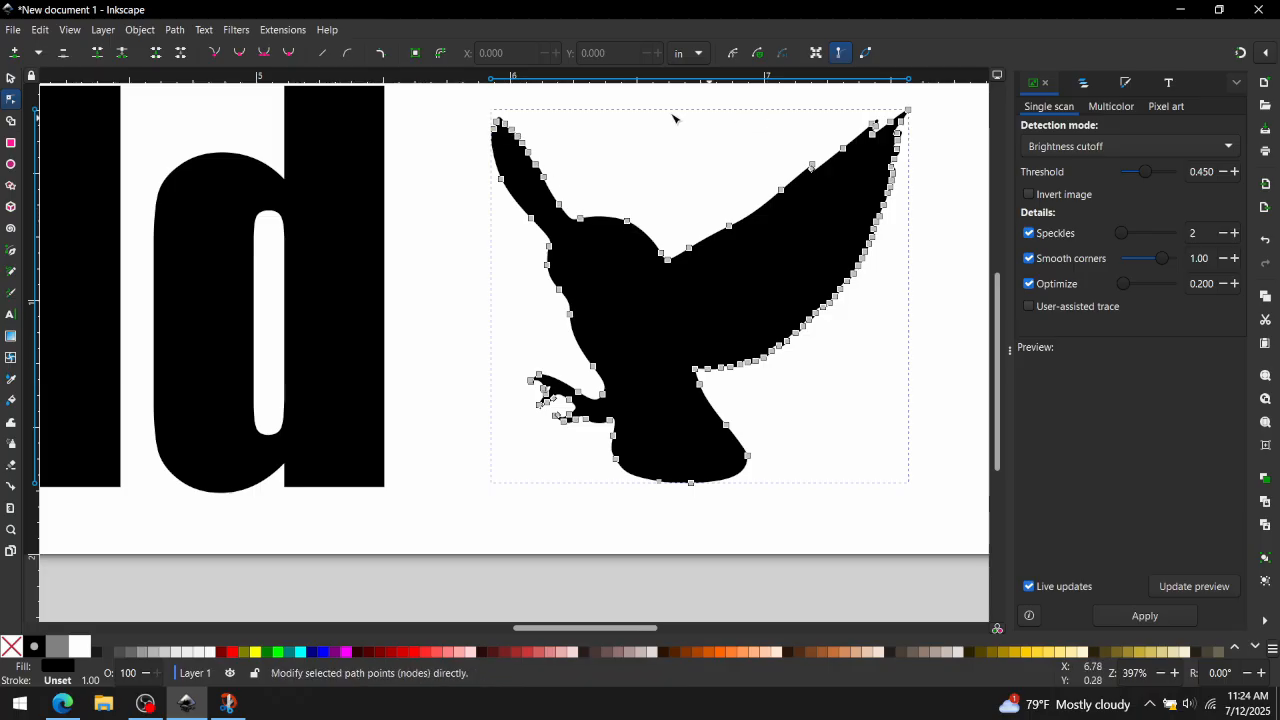
pyautogui.moveTo(497, 121)
pyautogui.mouseDown()
pyautogui.moveTo(489, 100)
pyautogui.moveTo(486, 128)
pyautogui.moveTo(425, 131)
pyautogui.moveTo(499, 137)
pyautogui.moveTo(474, 130)
pyautogui.moveTo(485, 153)
pyautogui.moveTo(485, 127)
pyautogui.mouseUp()
pyautogui.scroll(2, 490, 137)
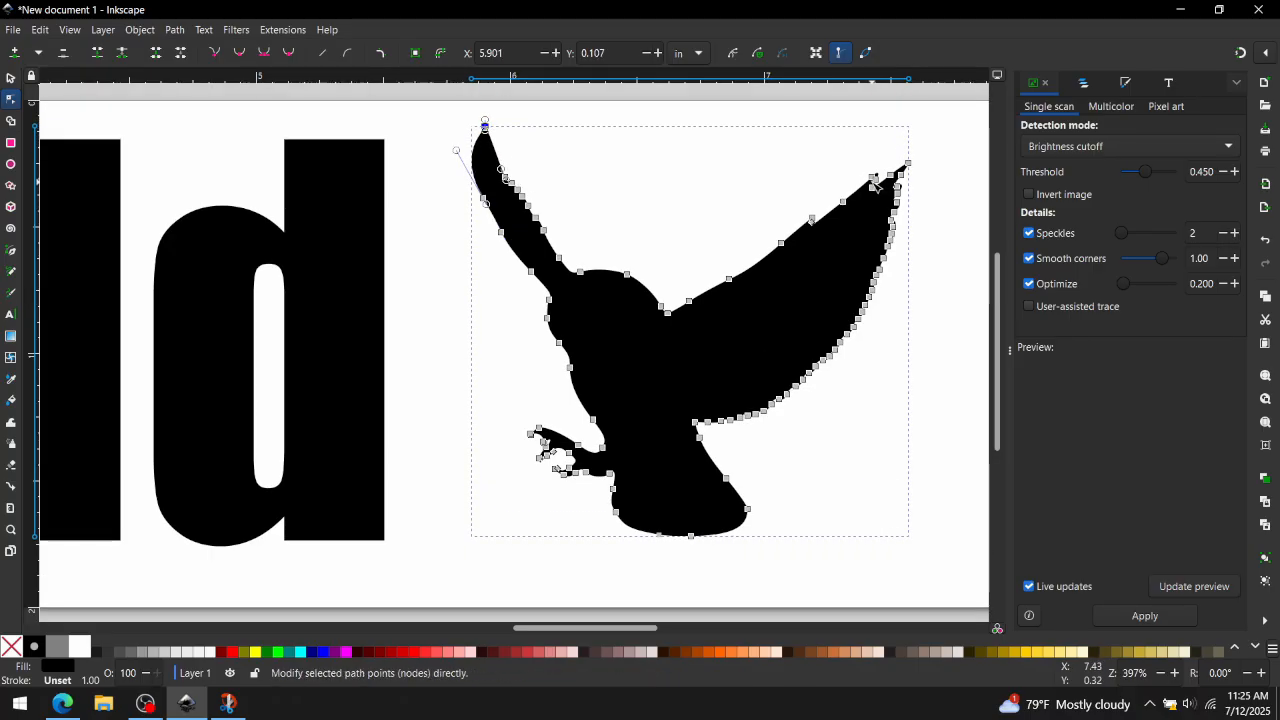
pyautogui.moveTo(877, 181); pyautogui.dragTo(888, 170)
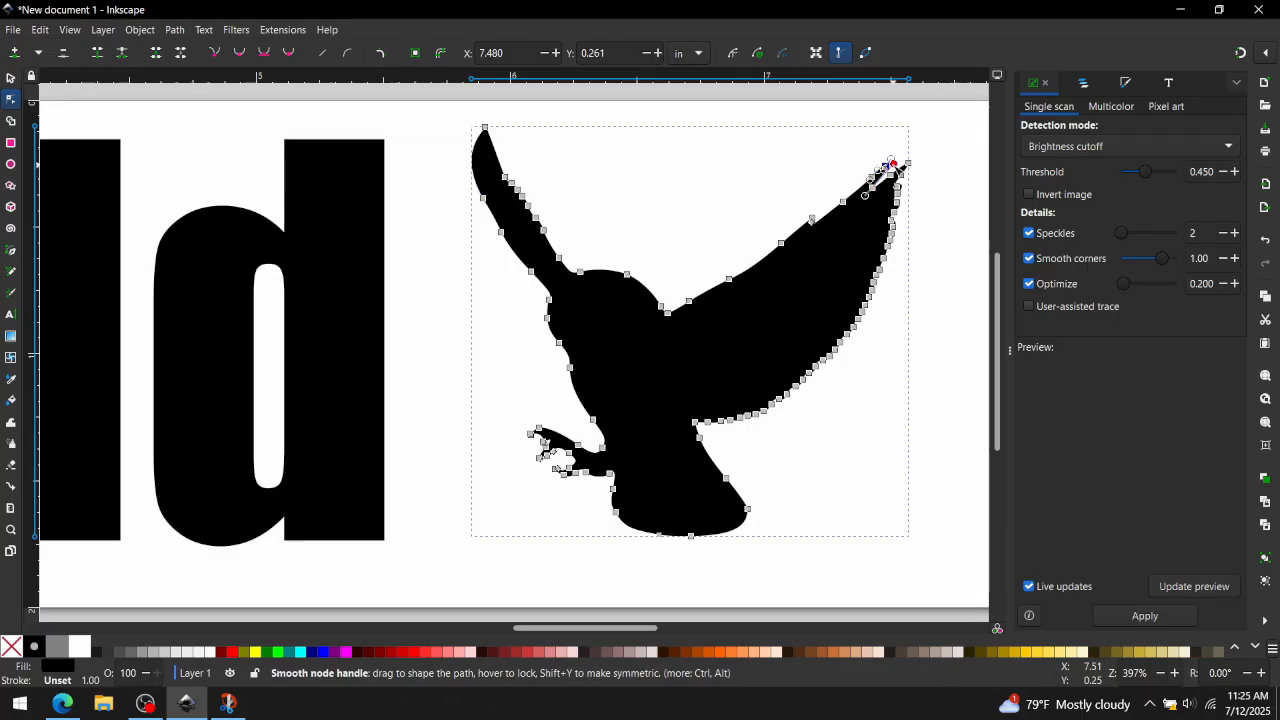
pyautogui.moveTo(876, 190); pyautogui.dragTo(886, 160)
pyautogui.scroll(-1, 899, 157)
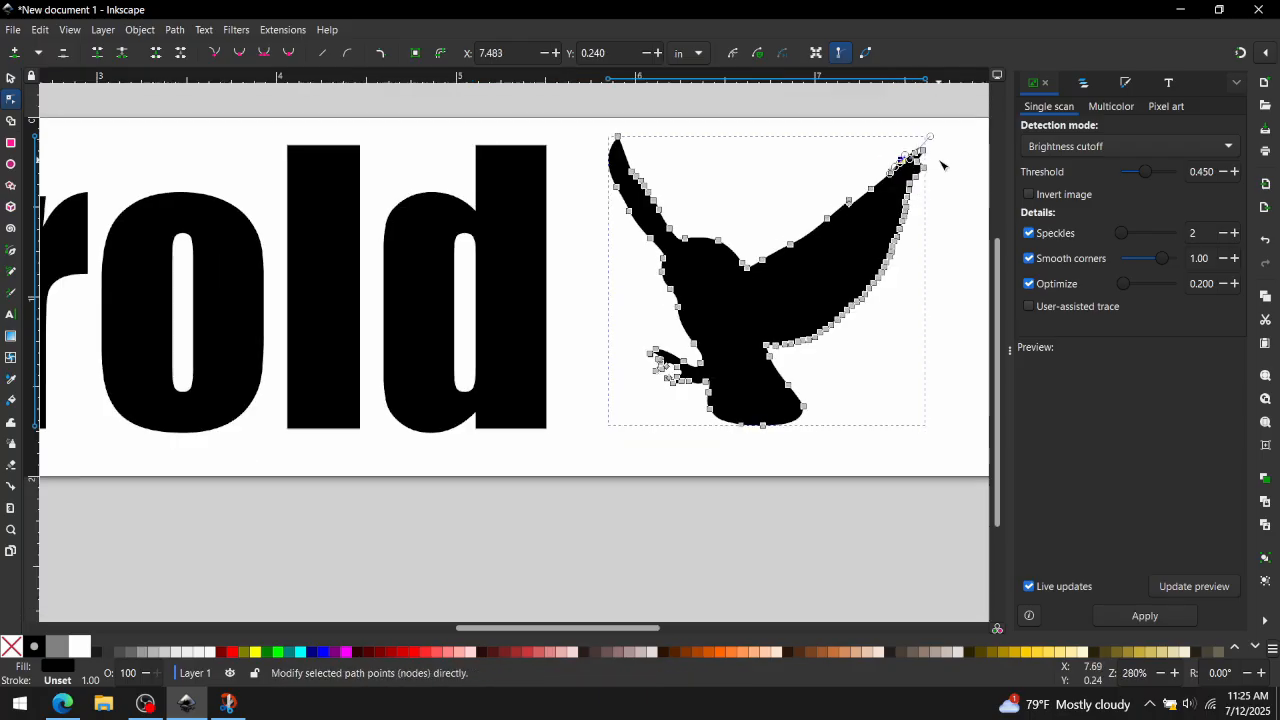
pyautogui.click(11, 79)
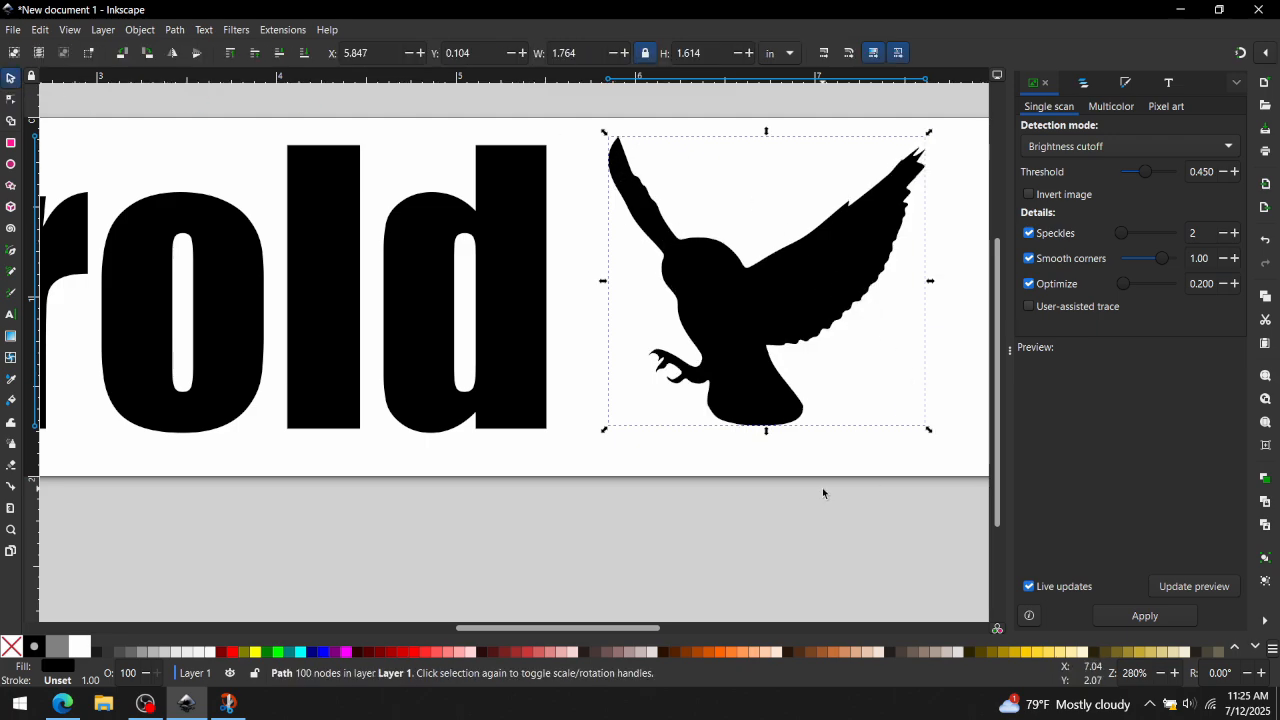
pyautogui.scroll(-3, 822, 487)
pyautogui.scroll(-3, 806, 485)
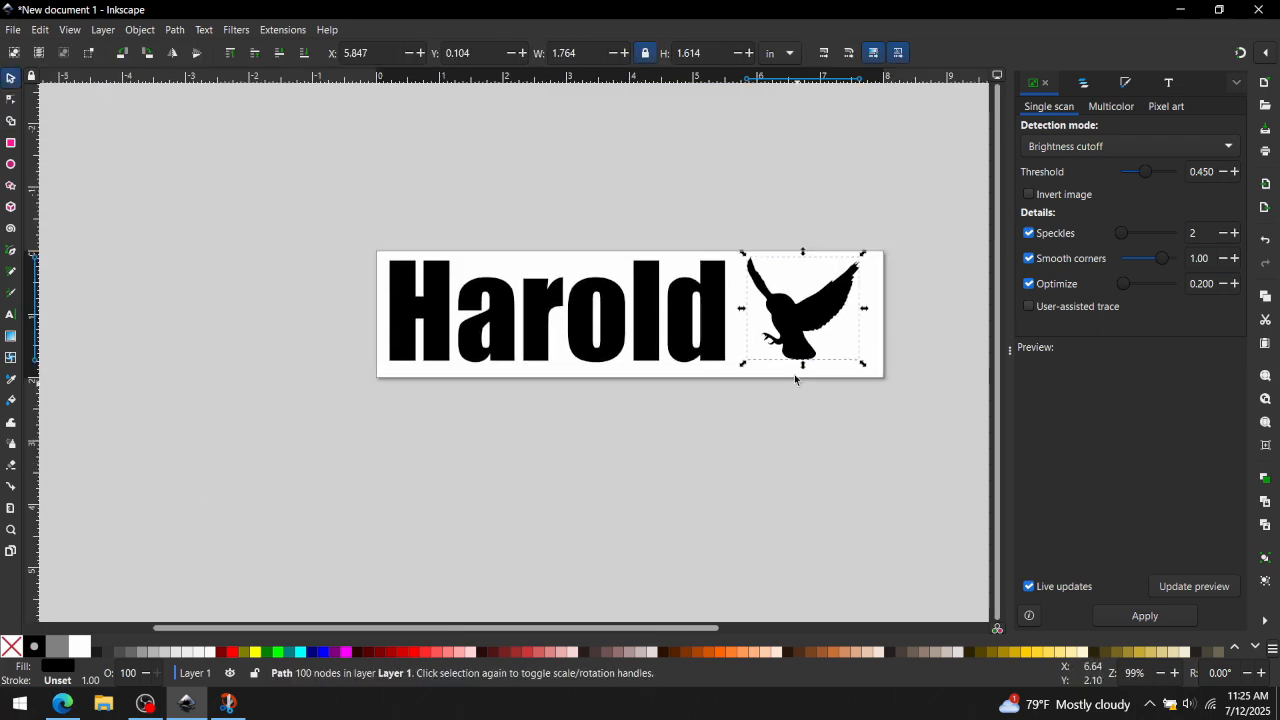
pyautogui.click(812, 350)
pyautogui.click(787, 325)
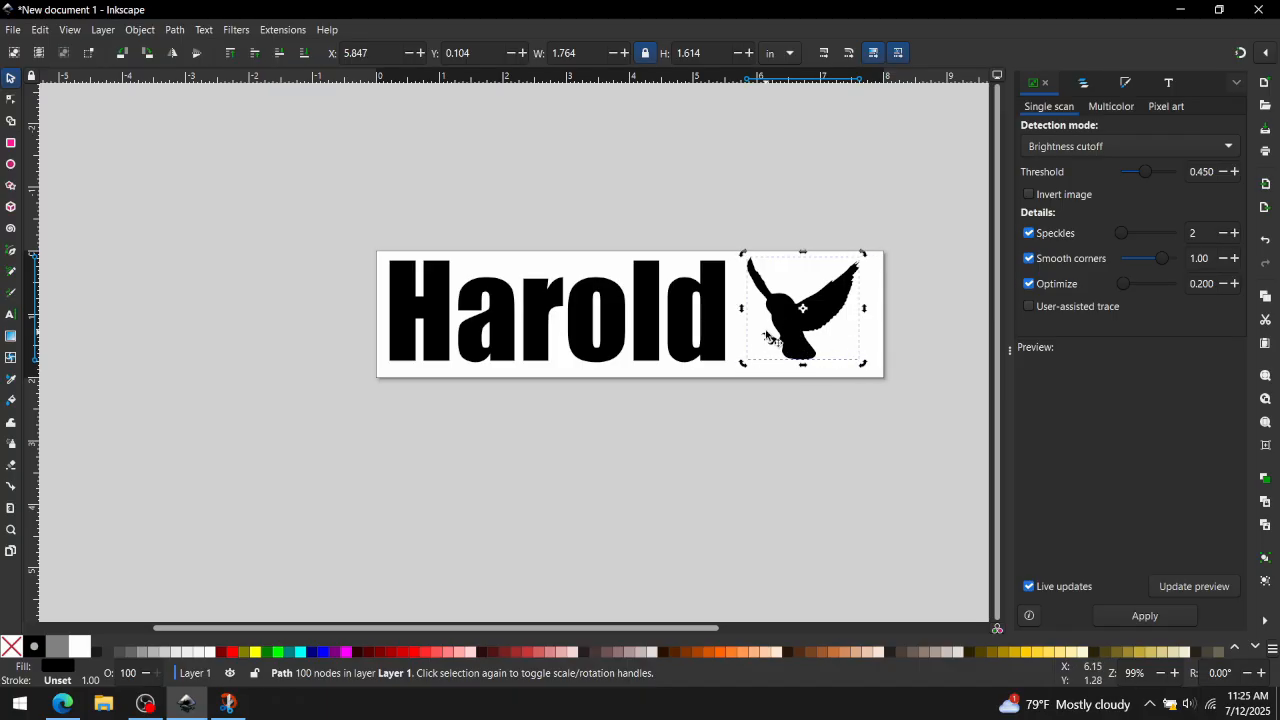
pyautogui.click(783, 325)
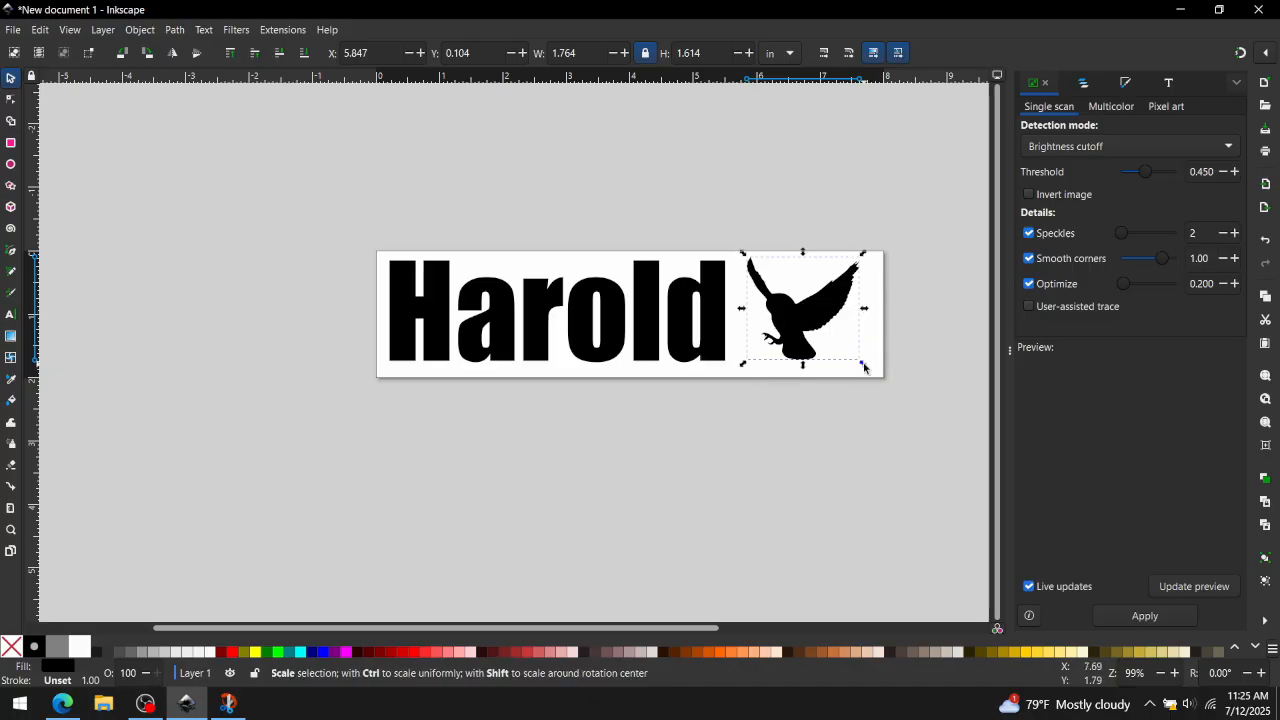
# - Enlarge the traced owl to about 1.88 by 1.72 inches and nudge it slightly left beside the text
pyautogui.moveTo(865, 368); pyautogui.dragTo(871, 371)
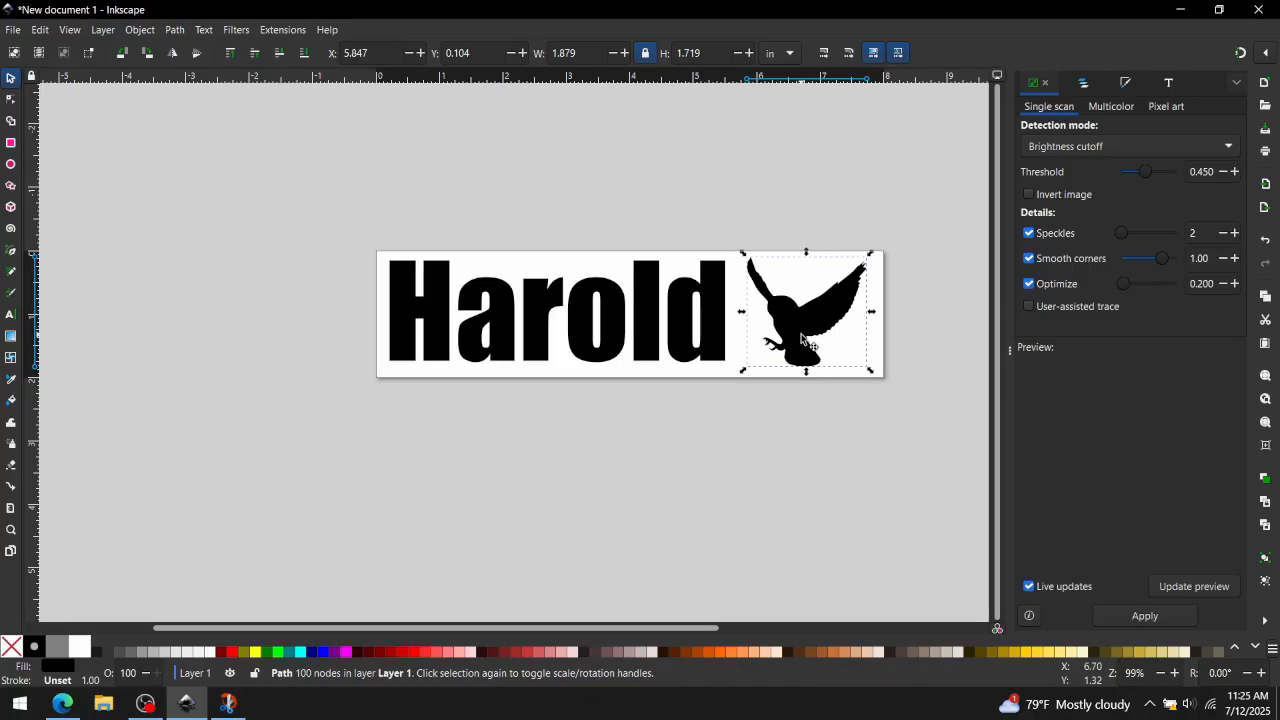
pyautogui.moveTo(800, 333); pyautogui.dragTo(791, 334)
# - Select both the Harold text and the owl and group them together
pyautogui.moveTo(338, 216); pyautogui.dragTo(902, 434)
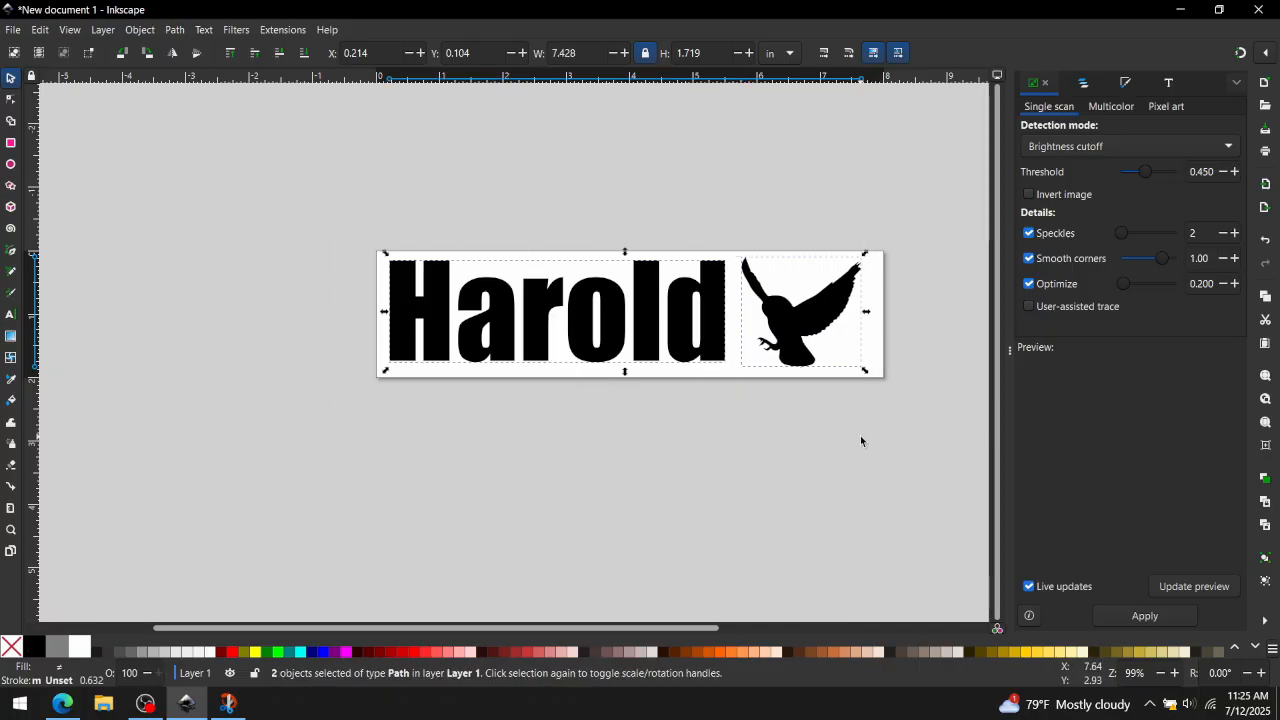
pyautogui.click(138, 30)
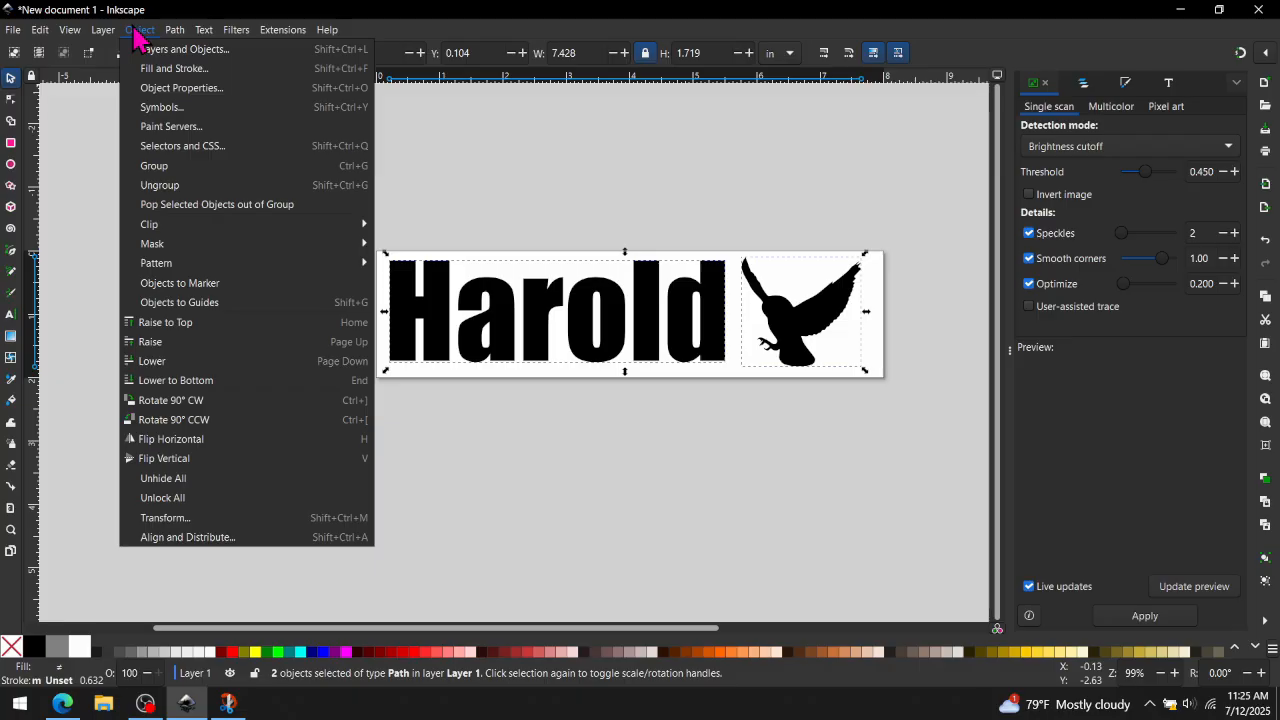
pyautogui.click(166, 164)
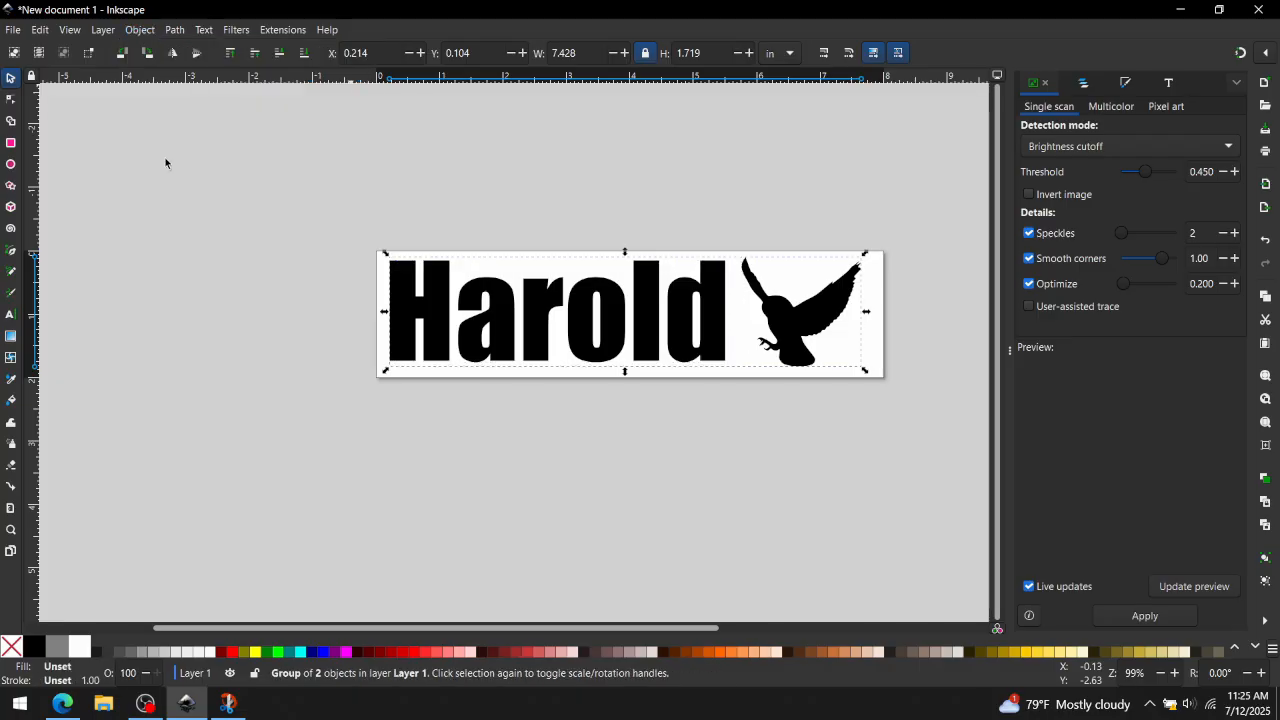
# - Save the document to the Desktop as haroldtheowl.svg in Inkscape SVG format
pyautogui.click(13, 29)
pyautogui.click(53, 146)
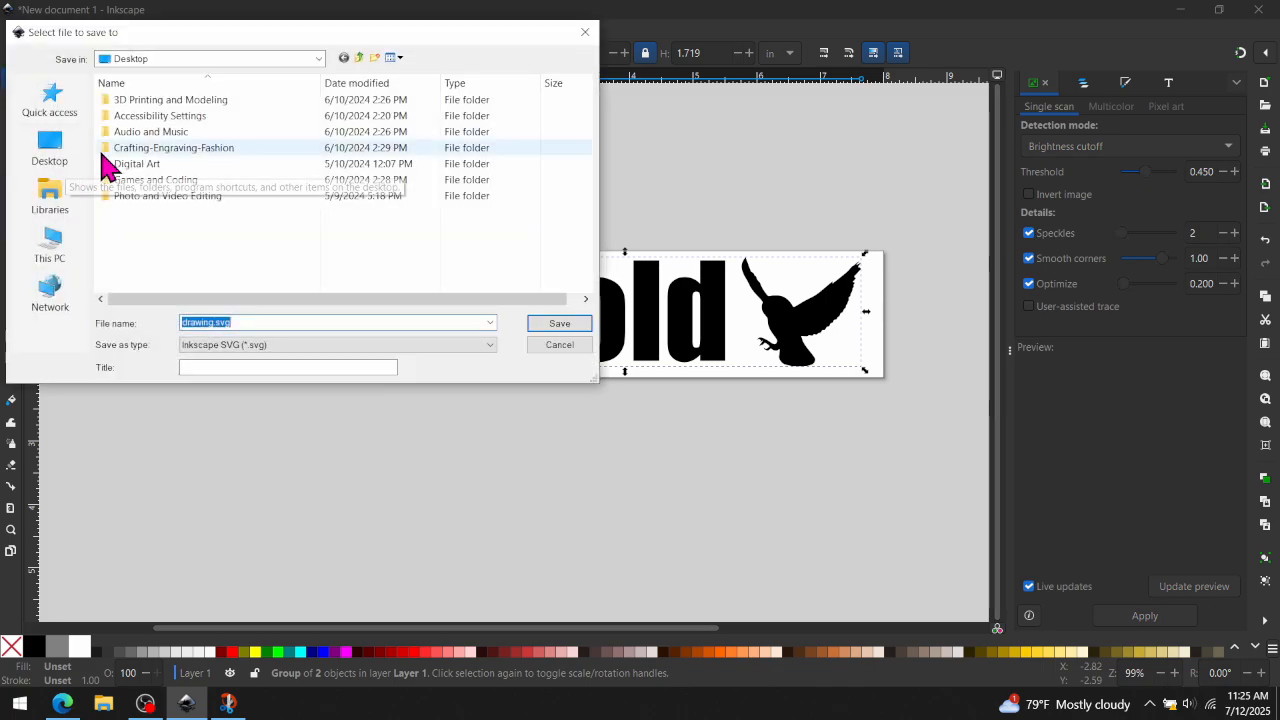
pyautogui.write('haroldtheowl')
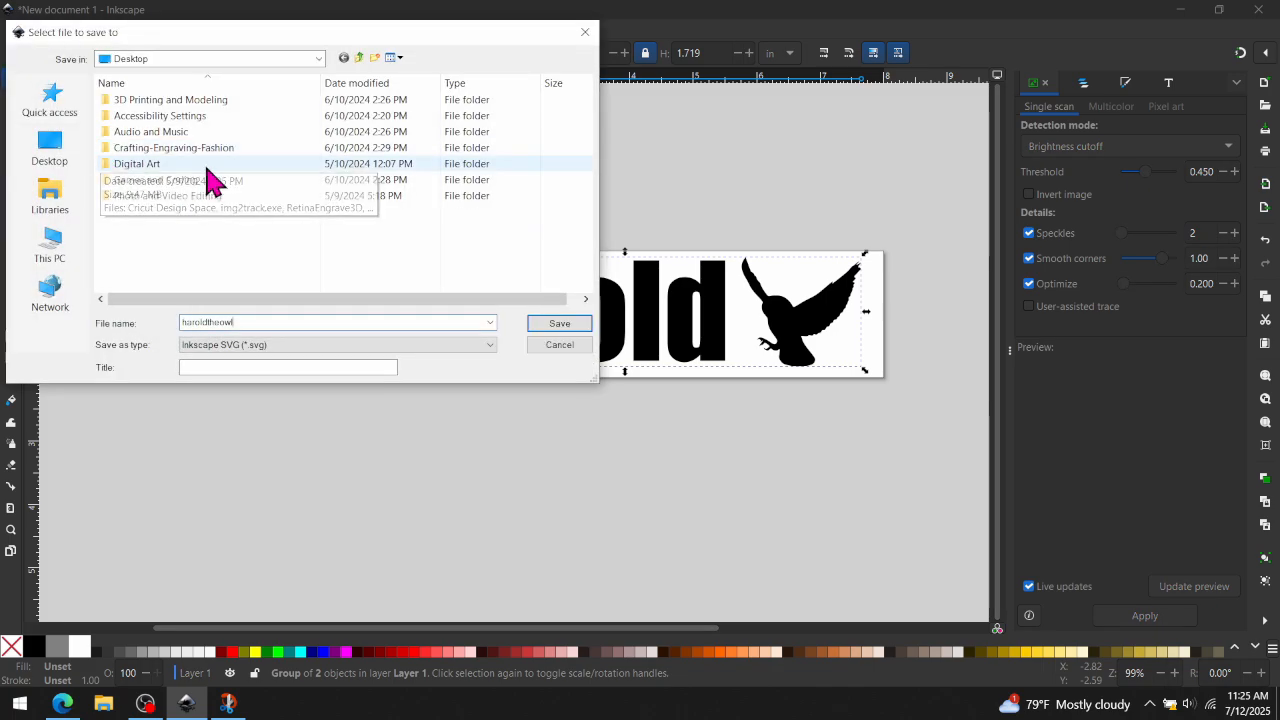
pyautogui.click(559, 326)
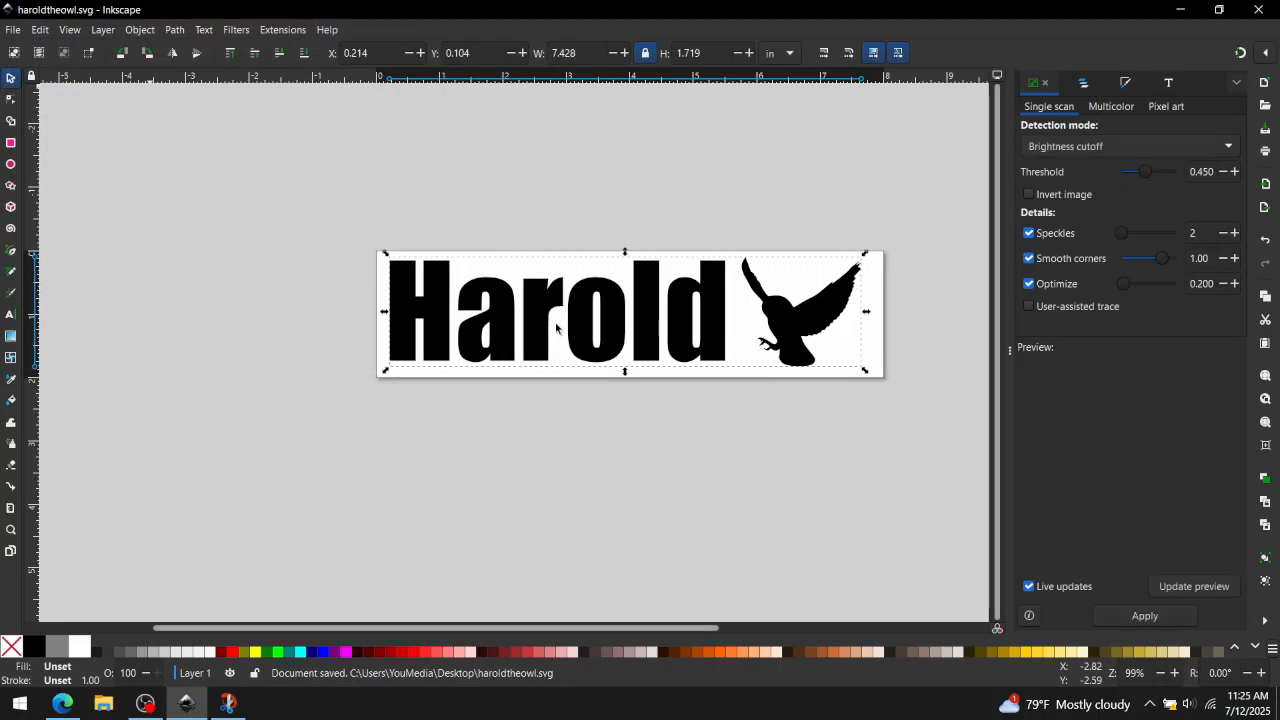